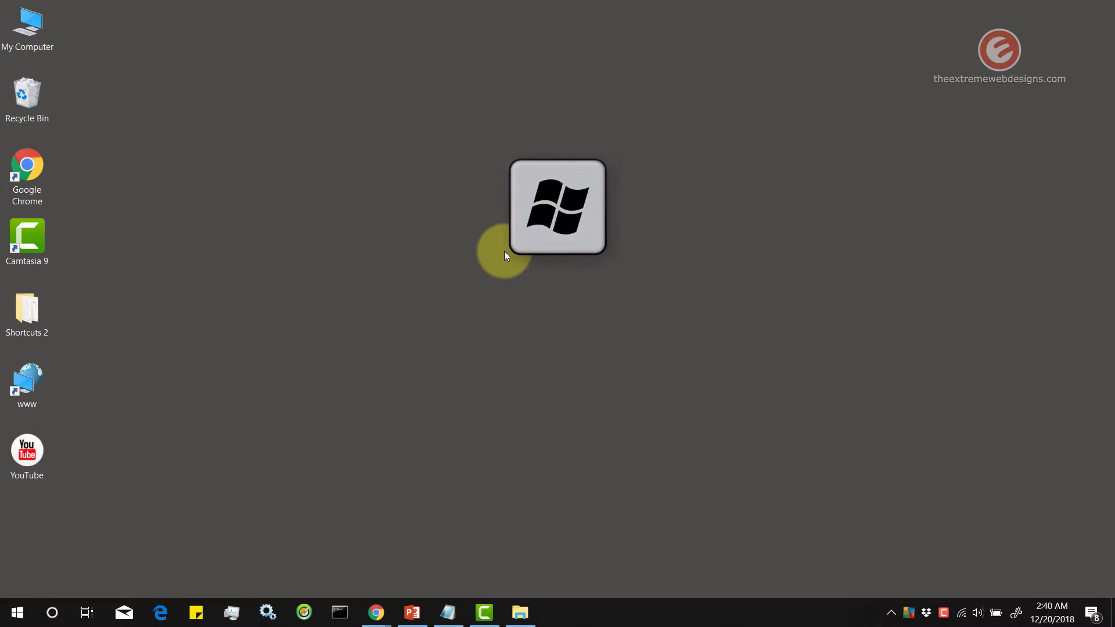
- Search the Start menu for 'printers' and open the Printers & scanners settings page
left_click(20, 618)
type("pr")
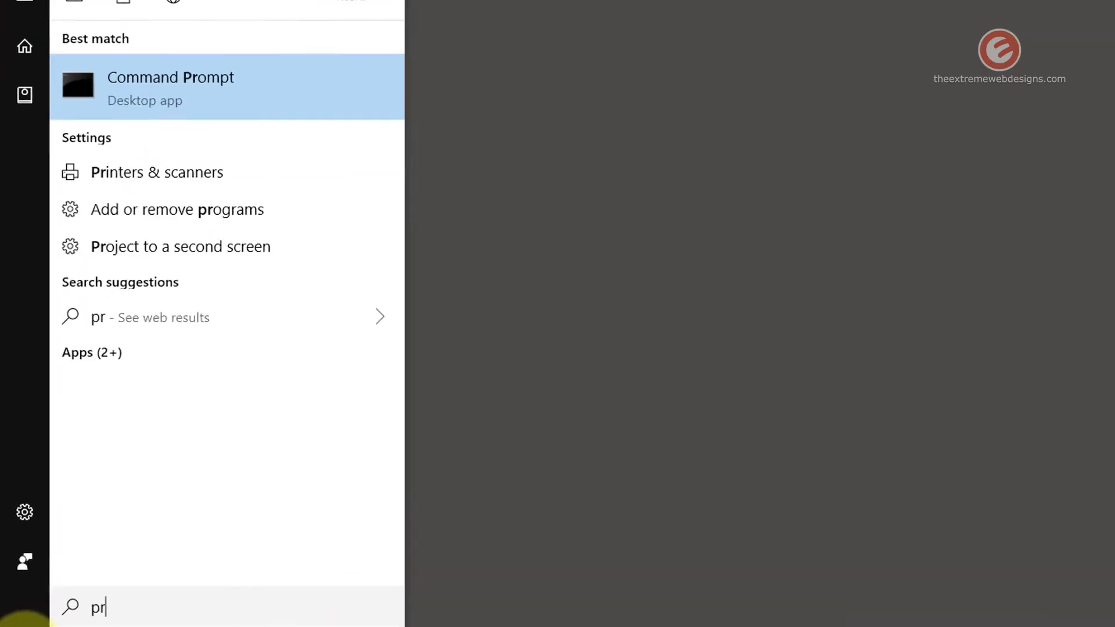
type("inter")
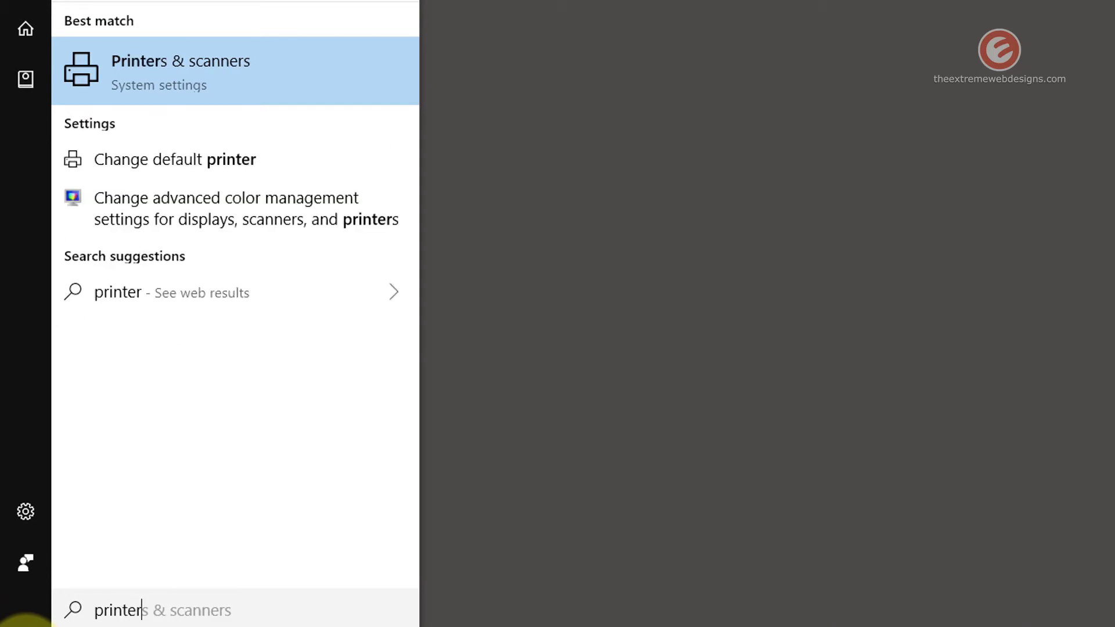
type("s")
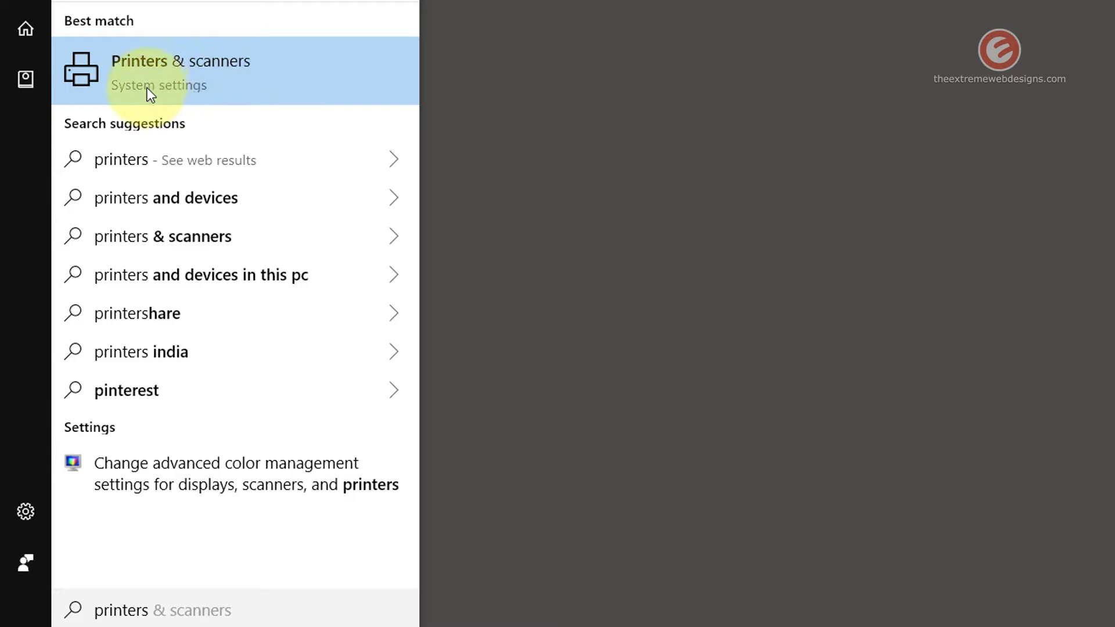
left_click(249, 81)
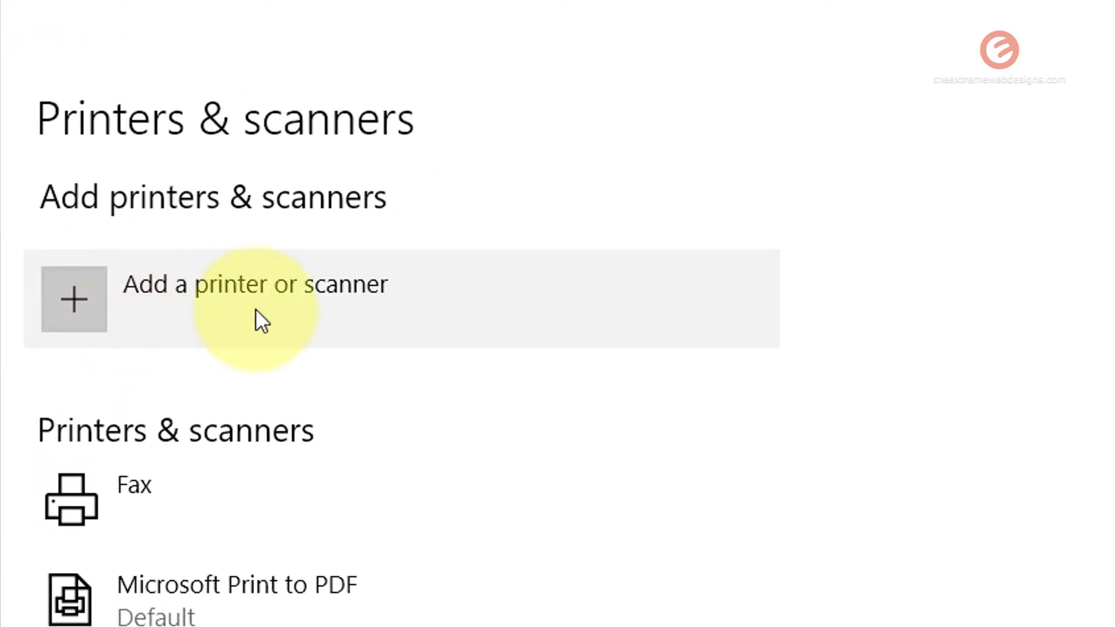
- Start a printer search, then choose 'The printer that I want isn't listed'
left_click(406, 292)
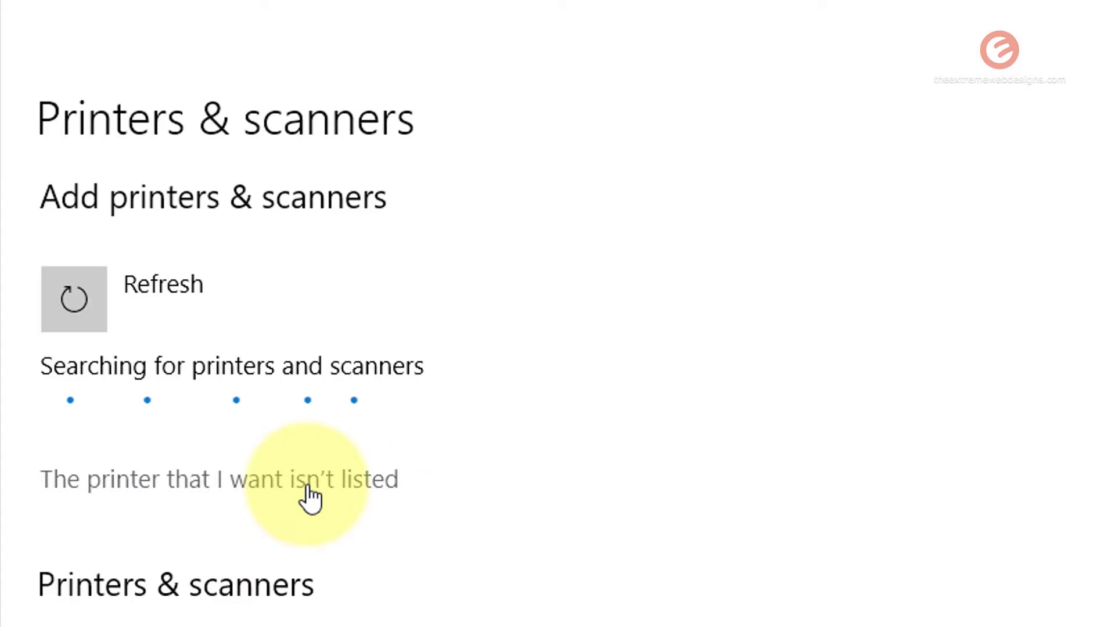
left_click(308, 487)
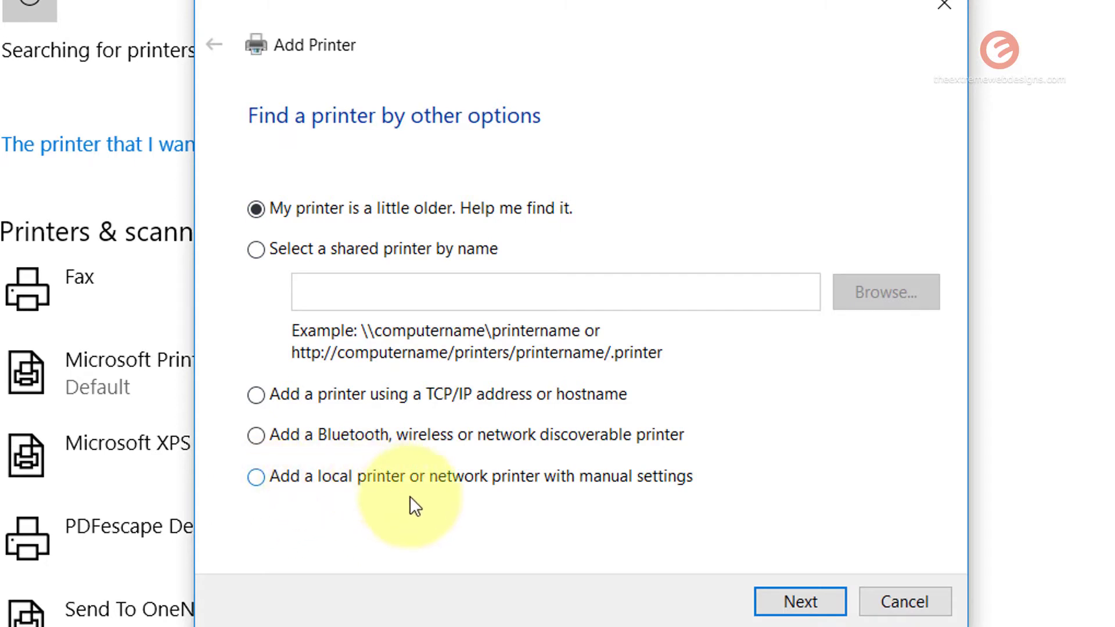
- Choose a manually configured local printer using the existing FILE: (Print to File) port
left_click(545, 483)
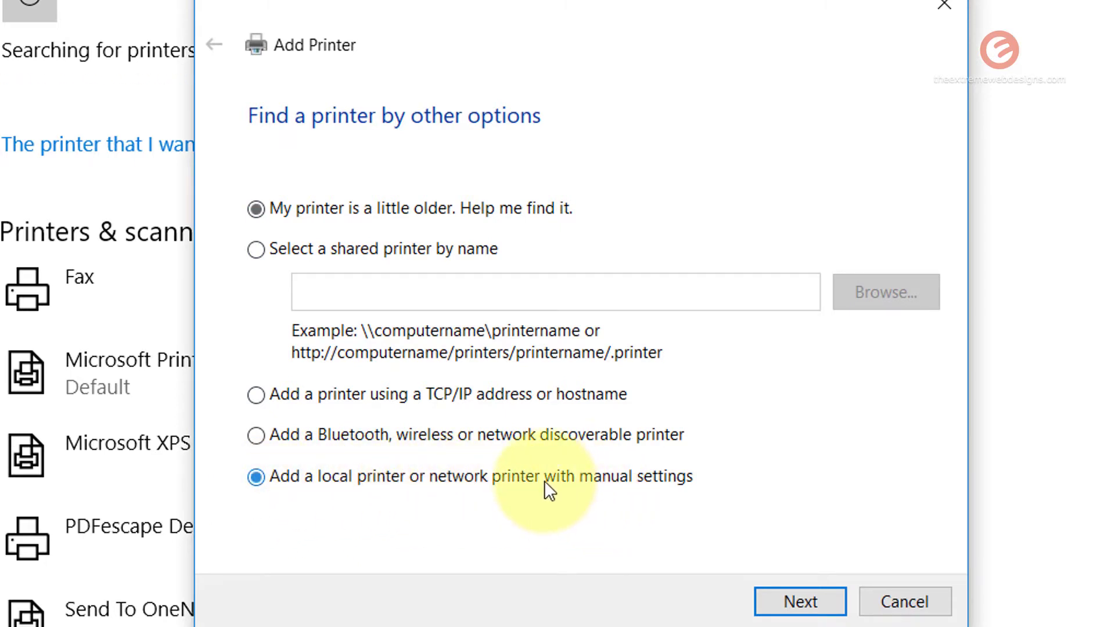
left_click(831, 598)
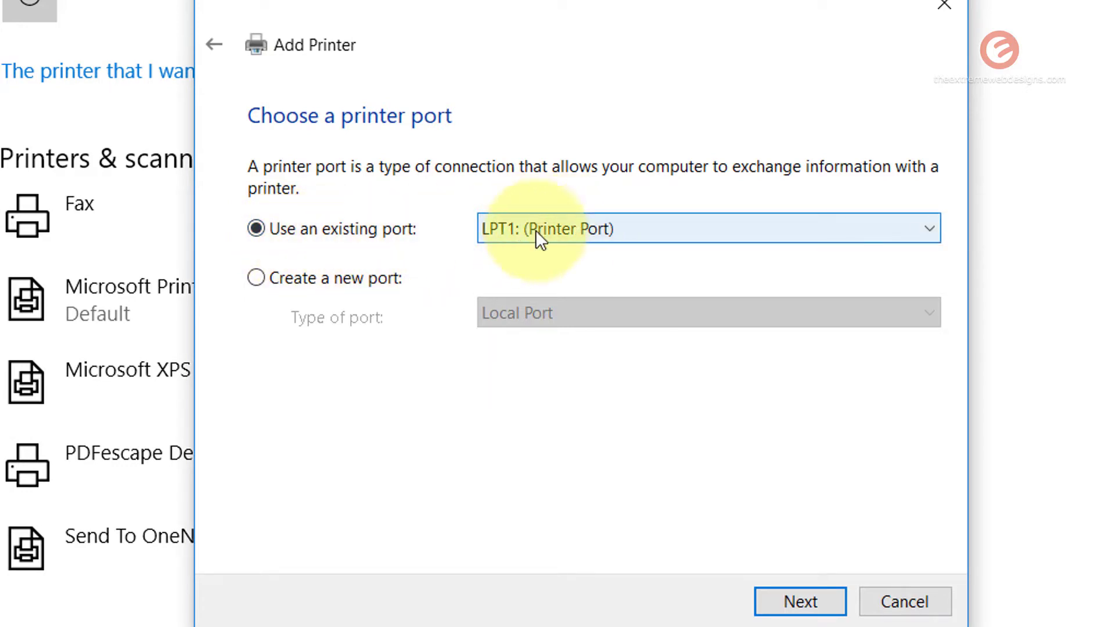
left_click(567, 234)
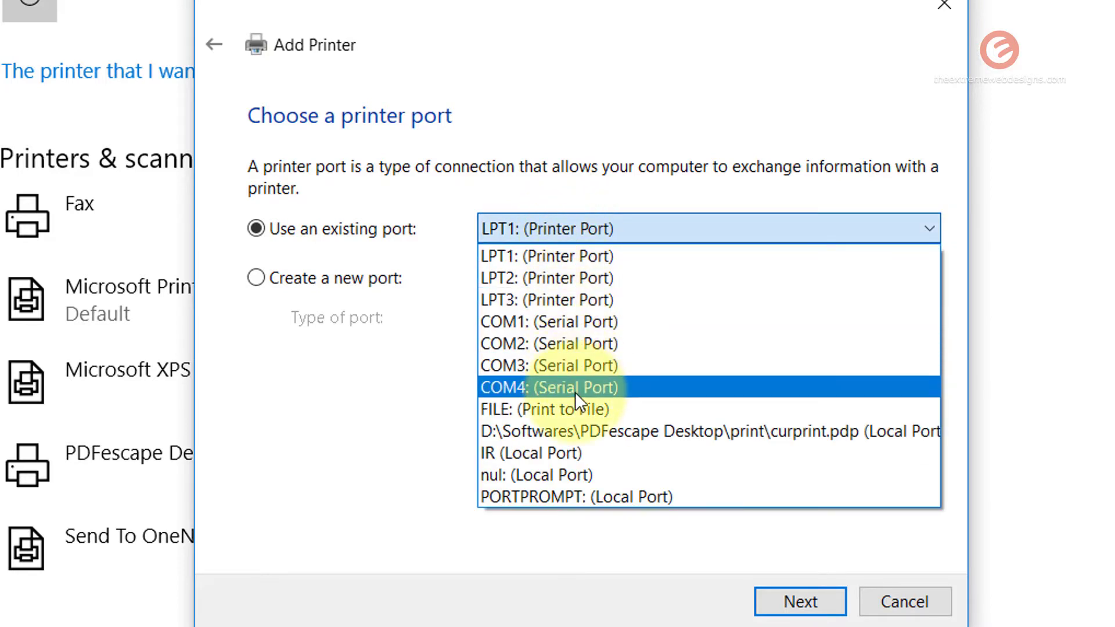
left_click(626, 408)
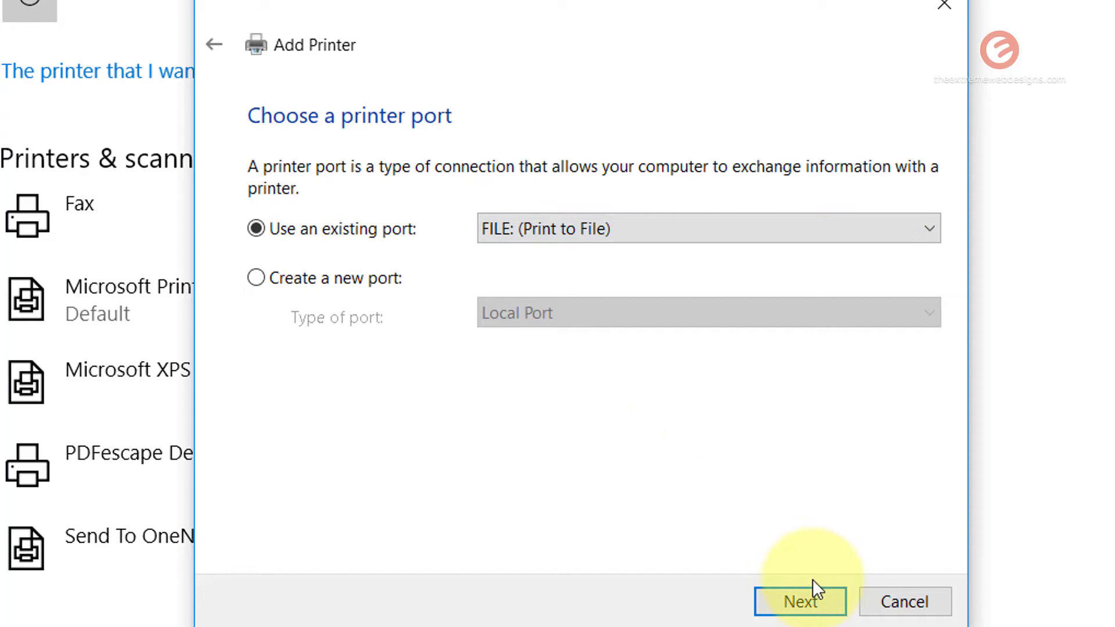
- Select the Microsoft Print To PDF driver under the Microsoft manufacturer and keep the installed driver
left_click(817, 598)
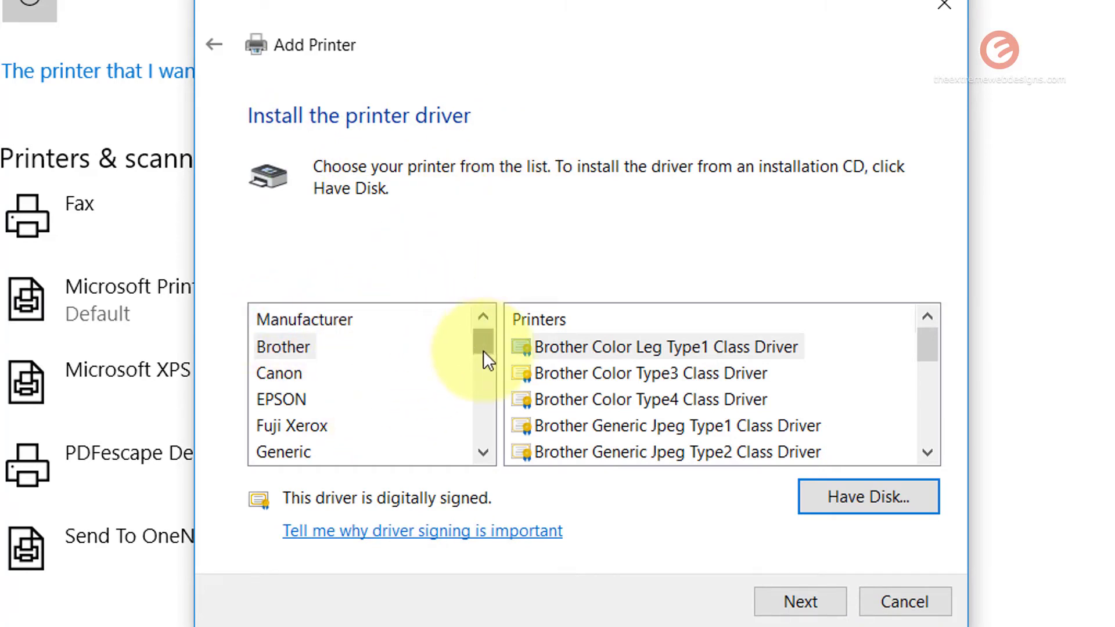
left_click_drag(483, 351, 483, 396)
left_click(374, 428)
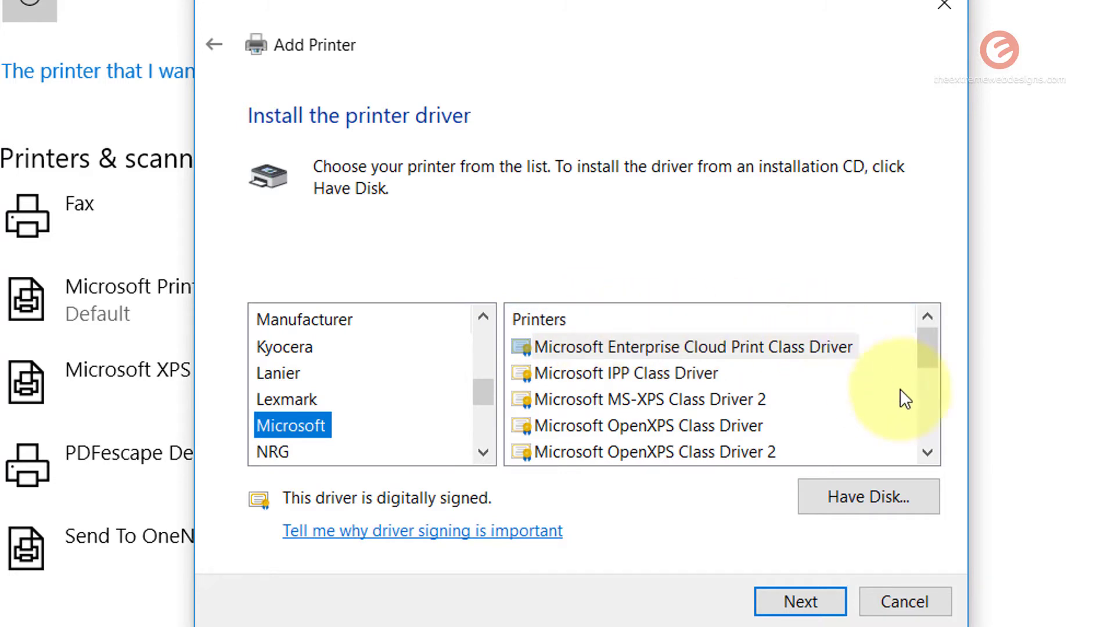
left_click_drag(928, 347, 925, 370)
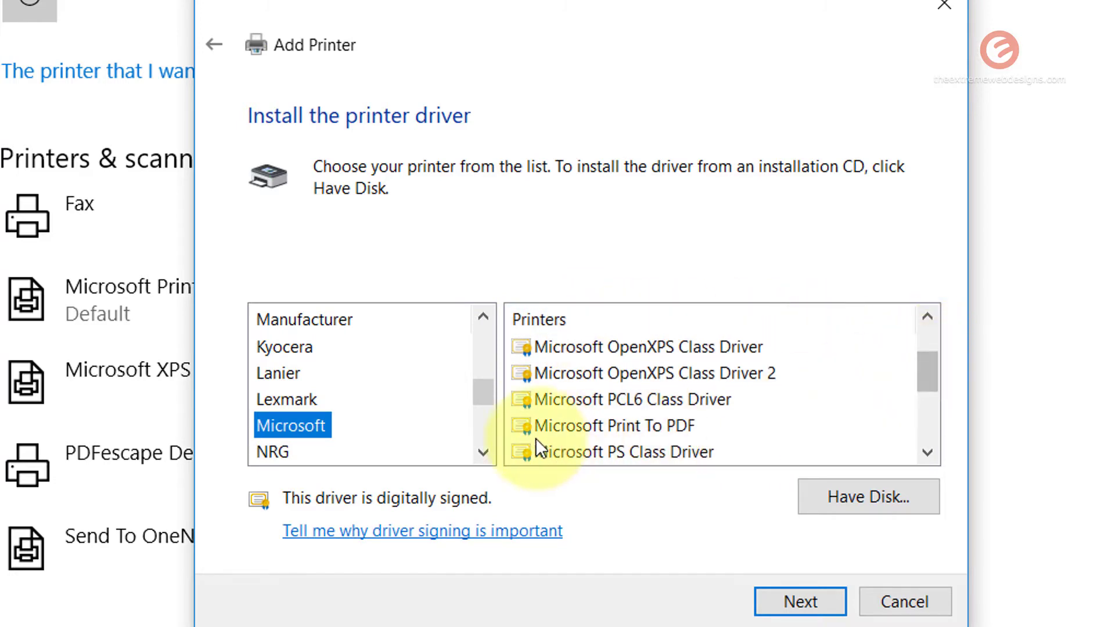
left_click(643, 429)
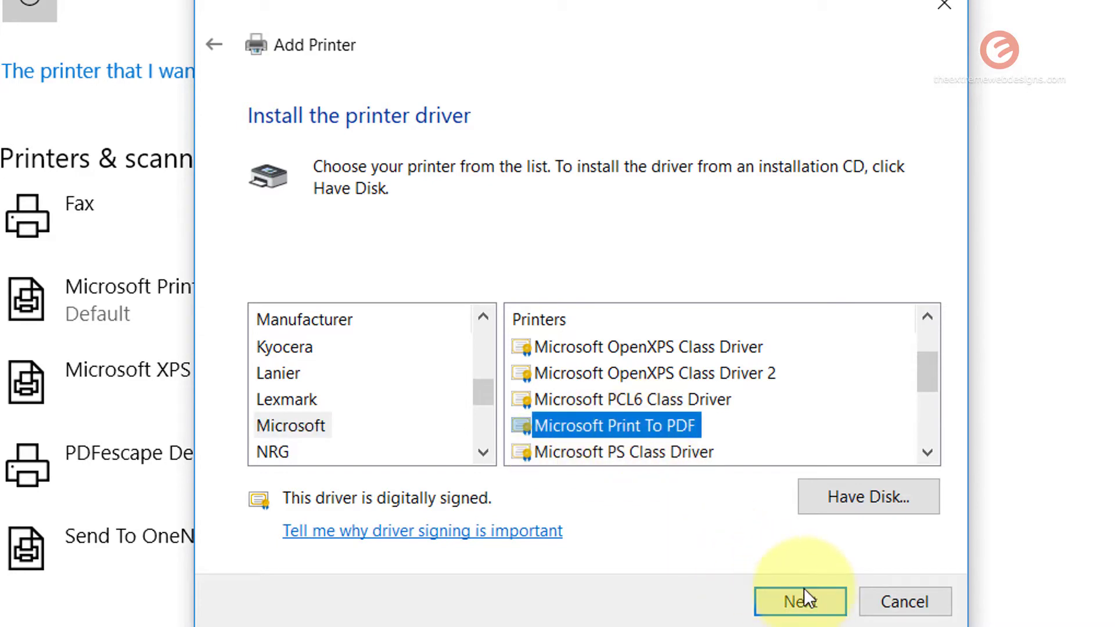
left_click(838, 613)
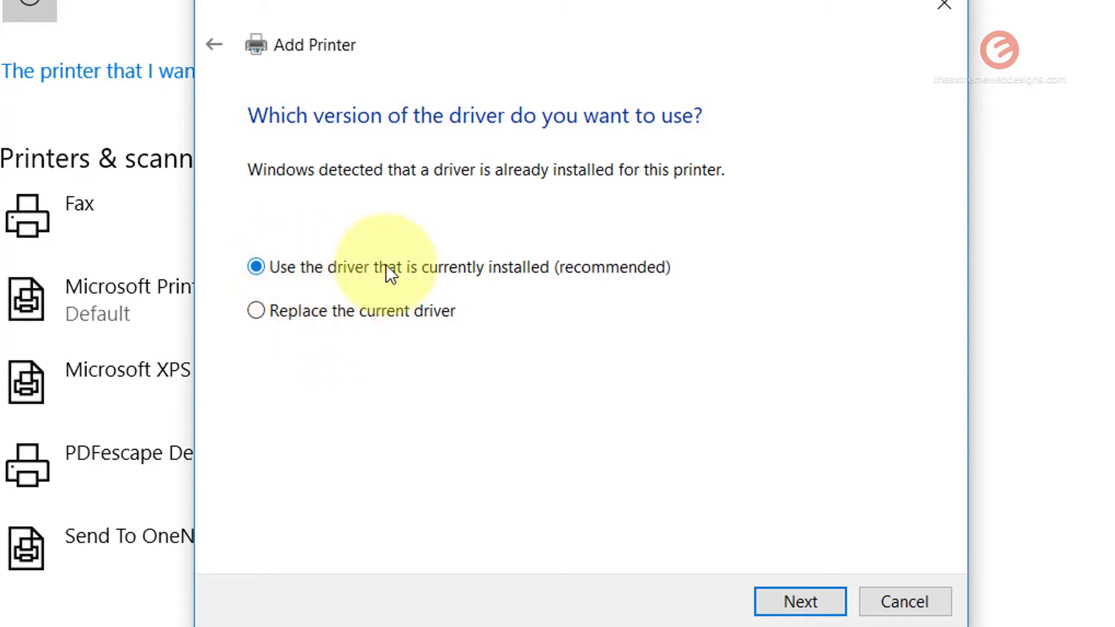
- Replace '(Copy 1)' to name the printer 'Microsoft Print To PDF Test 1' and install it
left_click(831, 610)
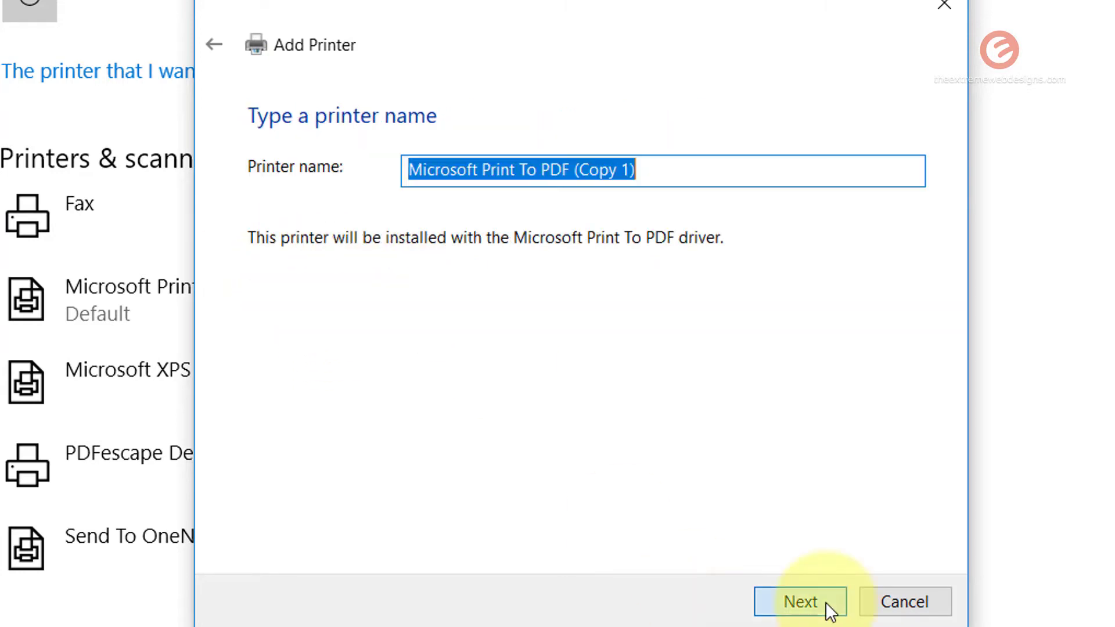
left_click(573, 171)
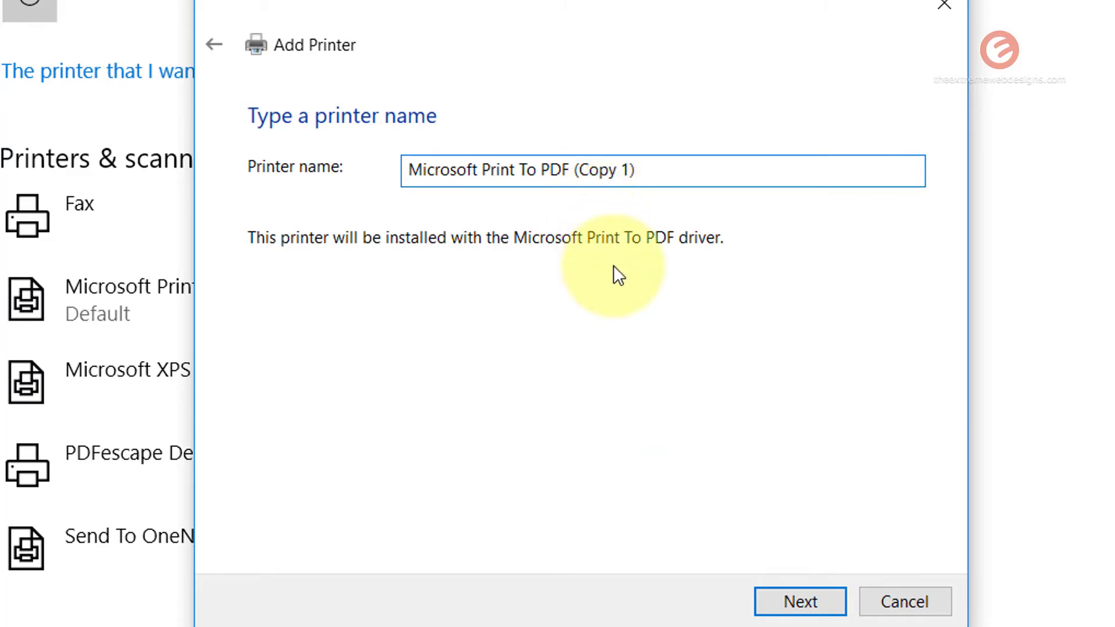
left_click_drag(574, 173, 439, 186)
left_click(530, 177)
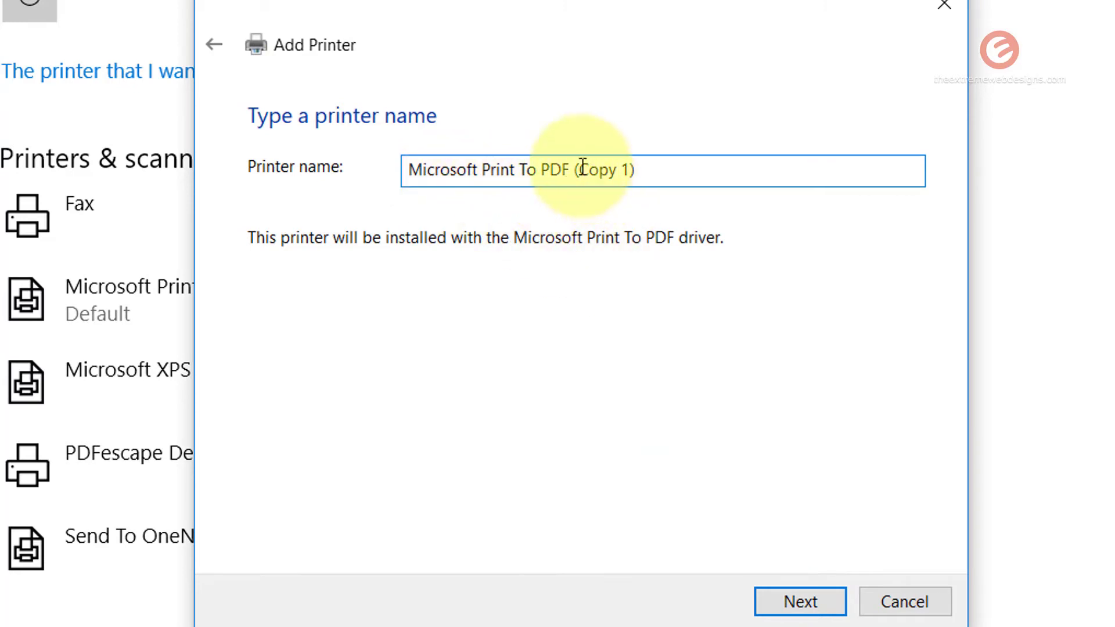
left_click_drag(575, 170, 652, 158)
type("Test")
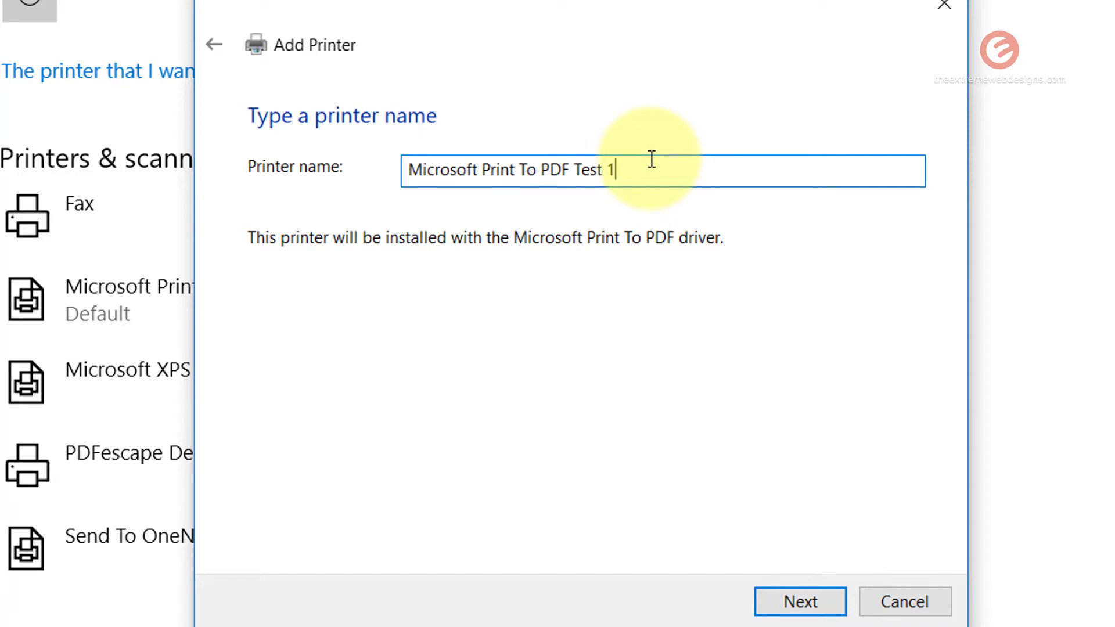
left_click(816, 604)
left_click_drag(482, 55, 921, 97)
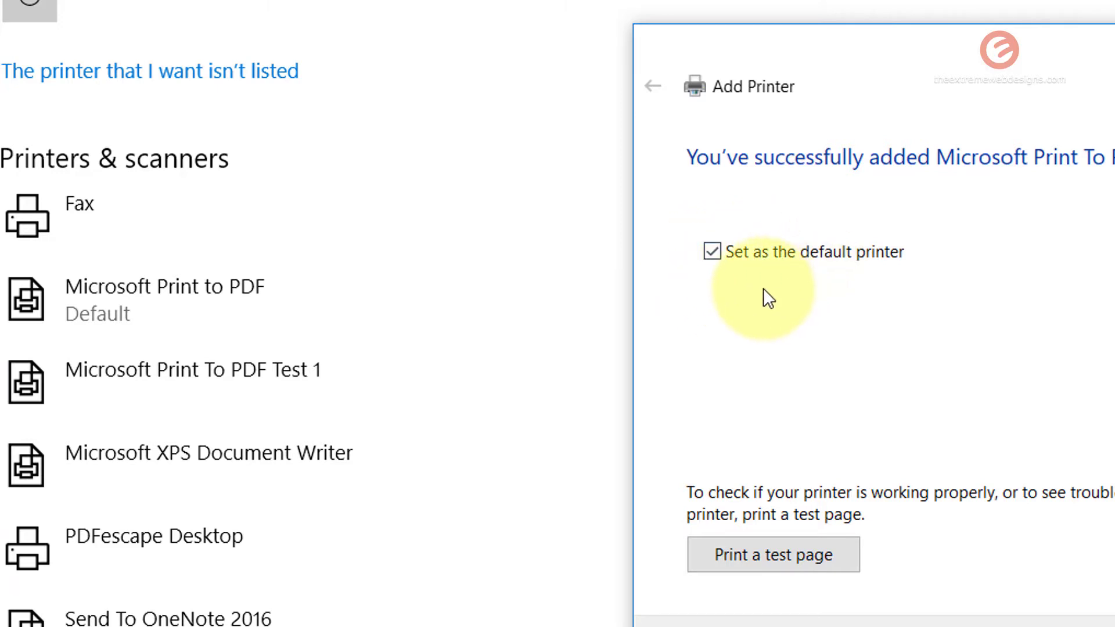
- Unset the new printer as default, save its test page PDF to the Desktop, and finish
left_click(711, 253)
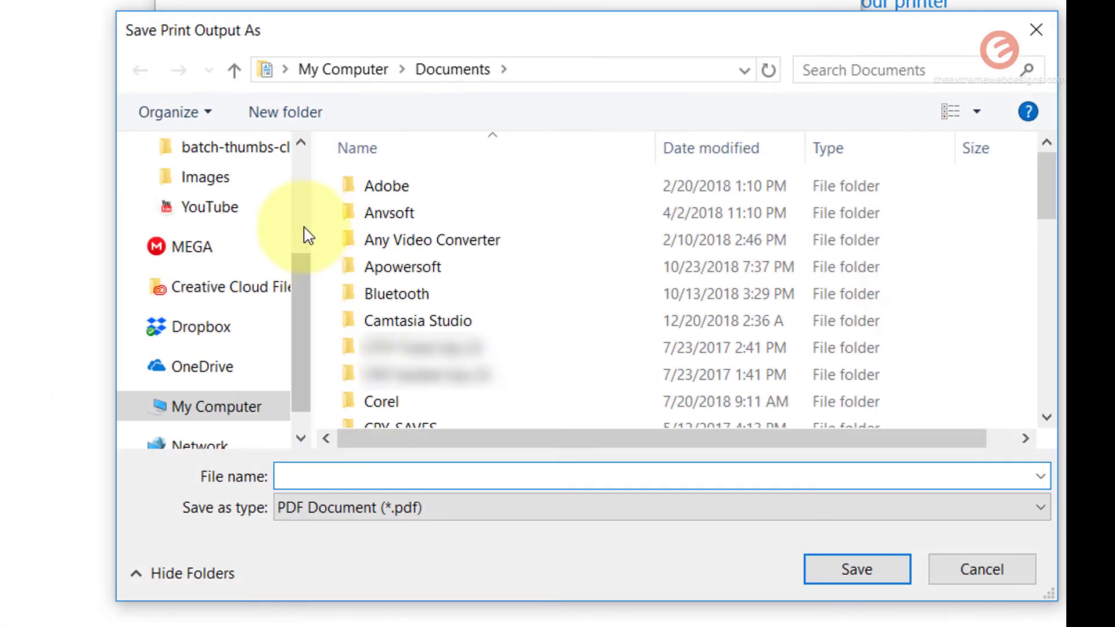
scroll(304, 223, "up", 3)
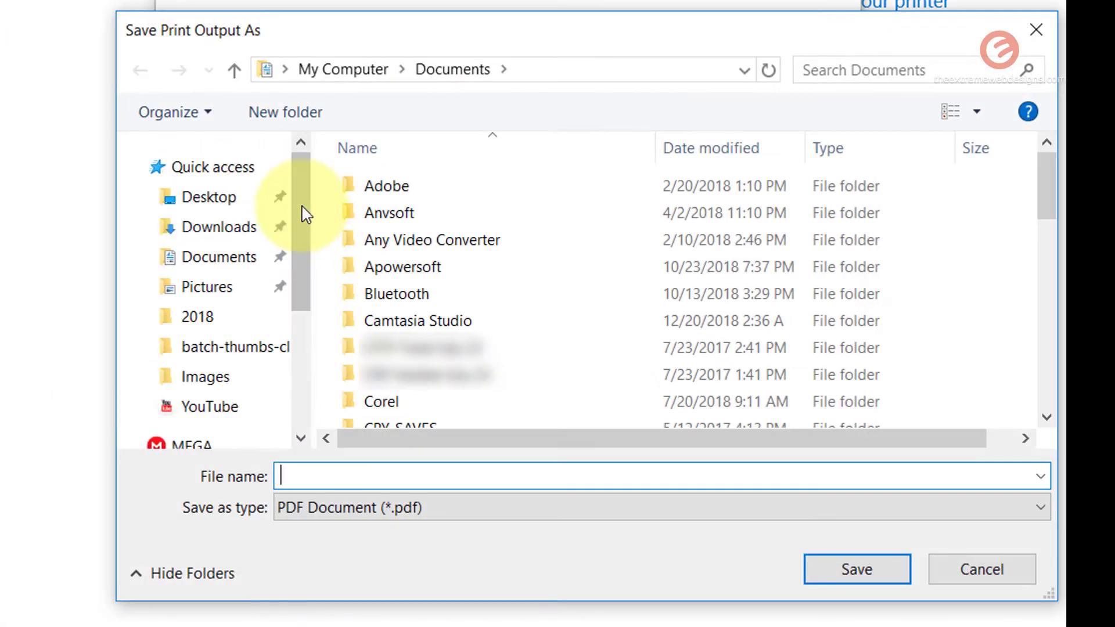
left_click(234, 205)
left_click(377, 476)
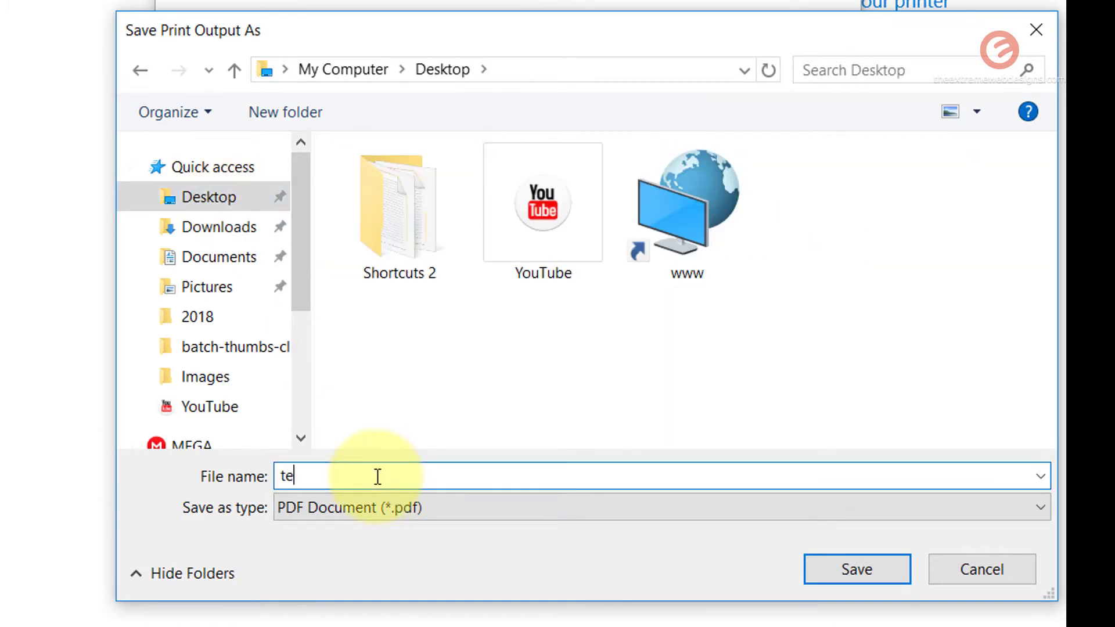
left_click(849, 578)
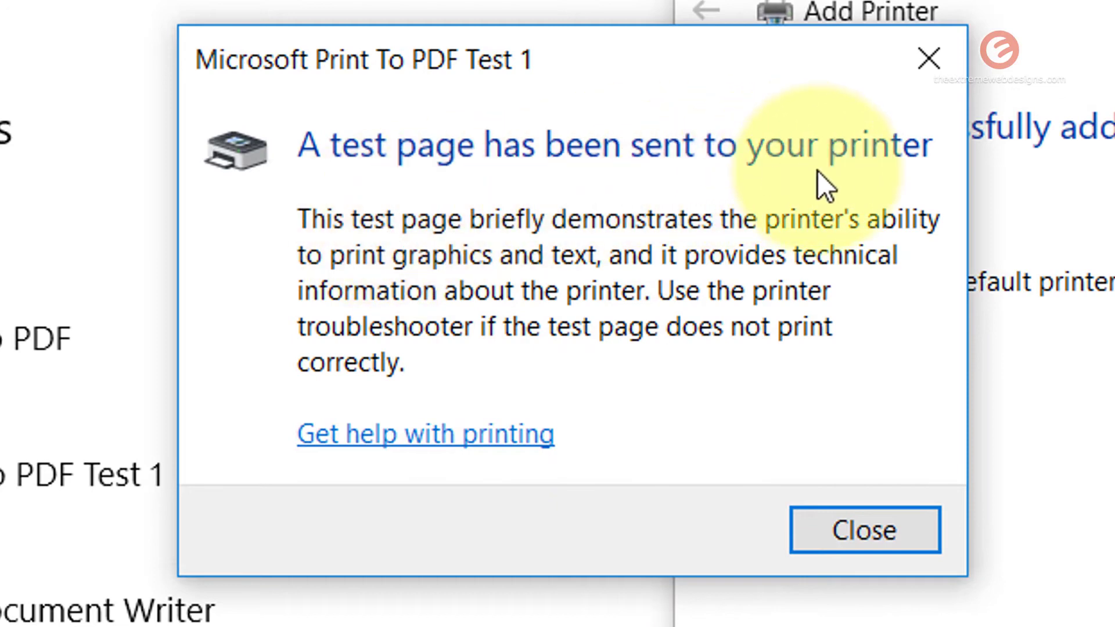
left_click(900, 541)
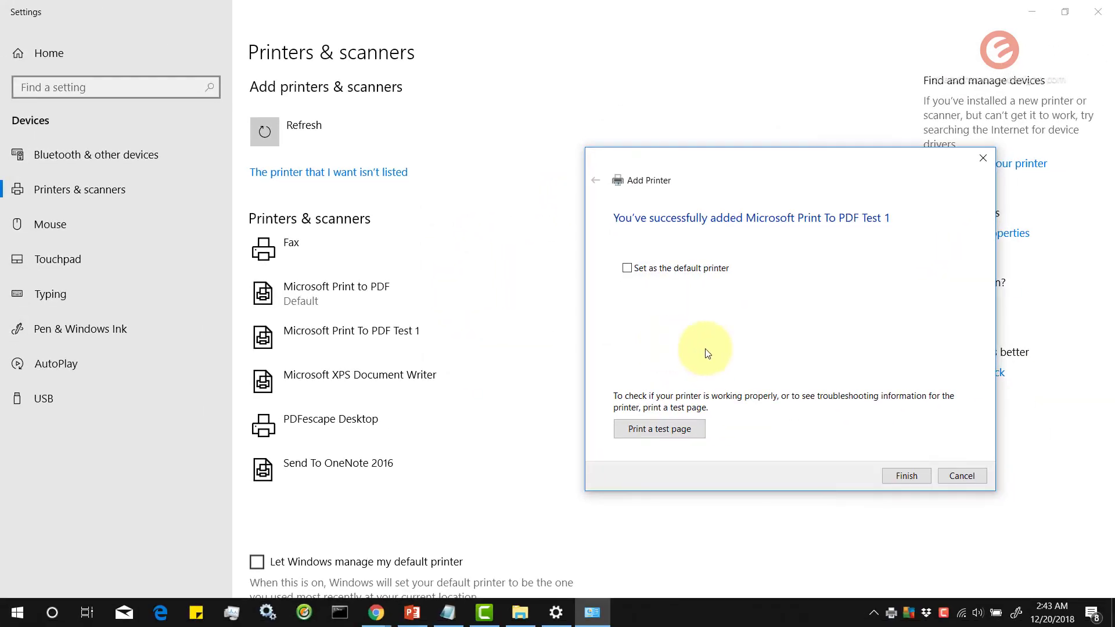
left_click(901, 476)
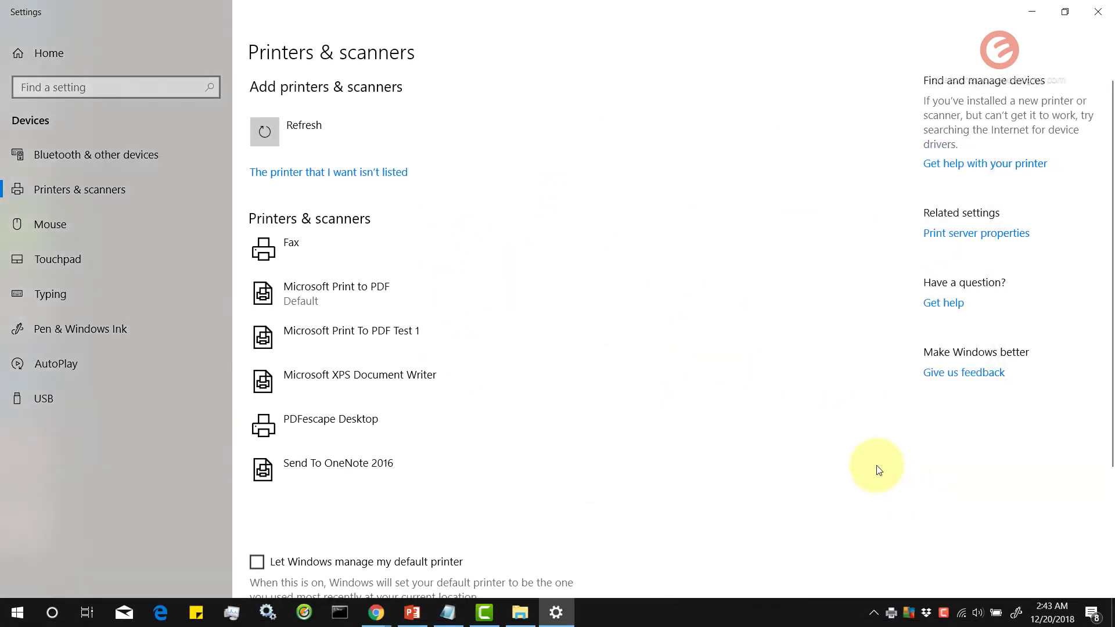
- Close Settings and move test.pdf to the middle of the desktop
left_click(1112, 613)
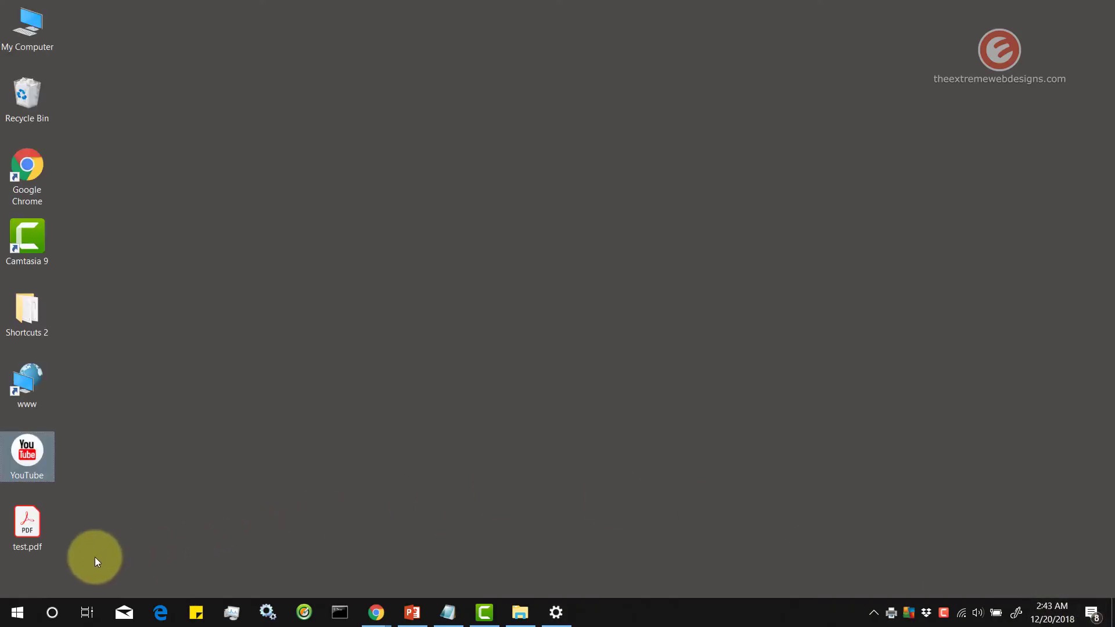
left_click(30, 531)
left_click_drag(30, 532, 452, 273)
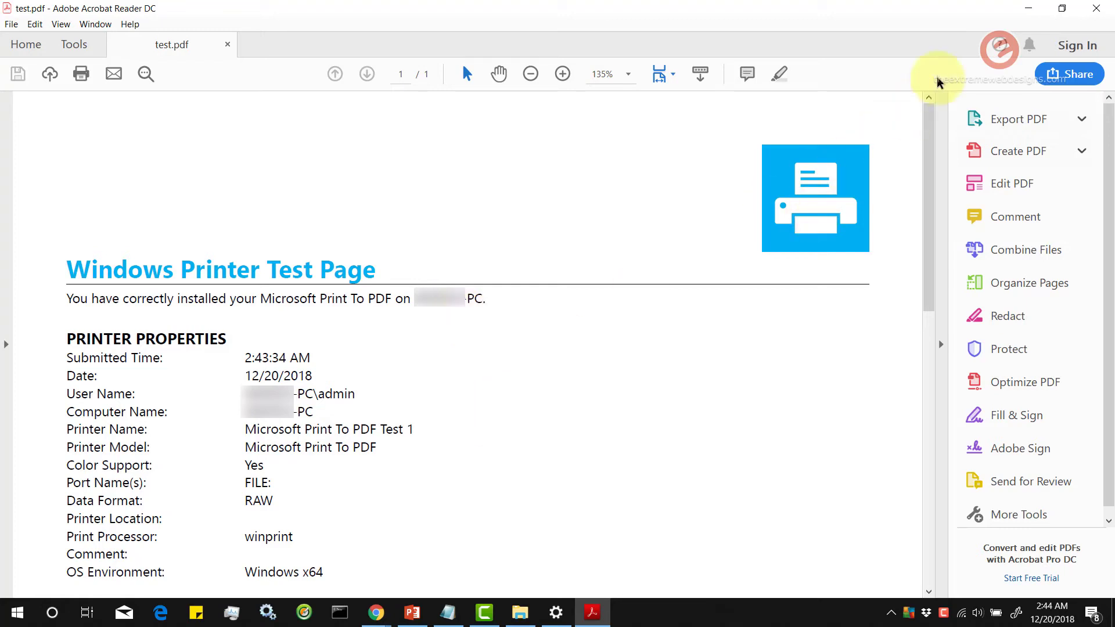
- Launch Notepad from the Start search and type 'Test'
left_click(1038, 14)
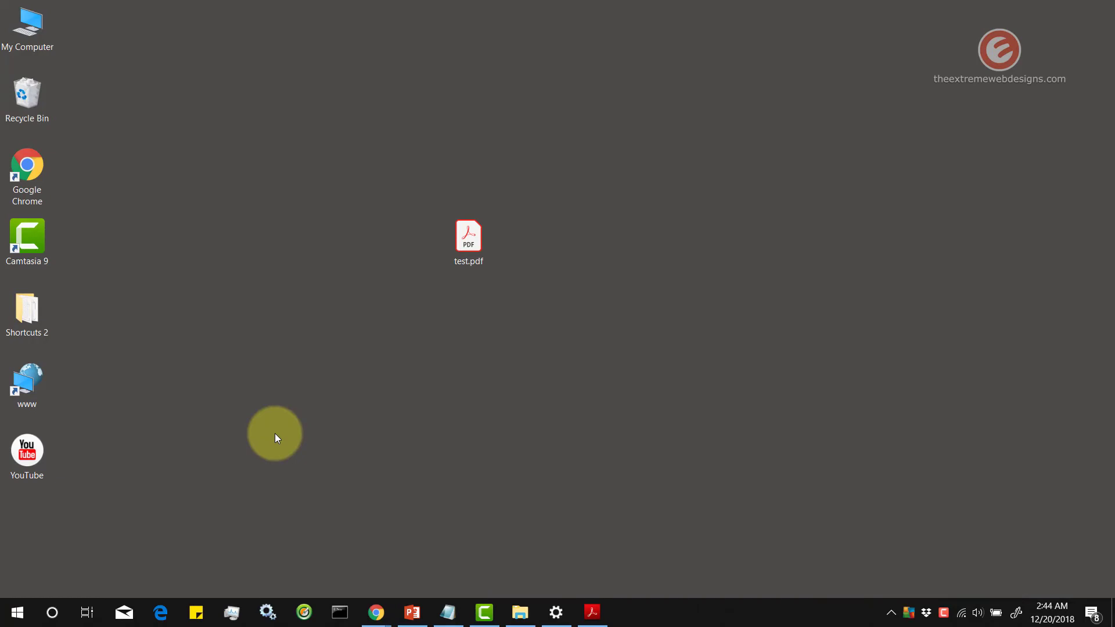
key("super")
type("note")
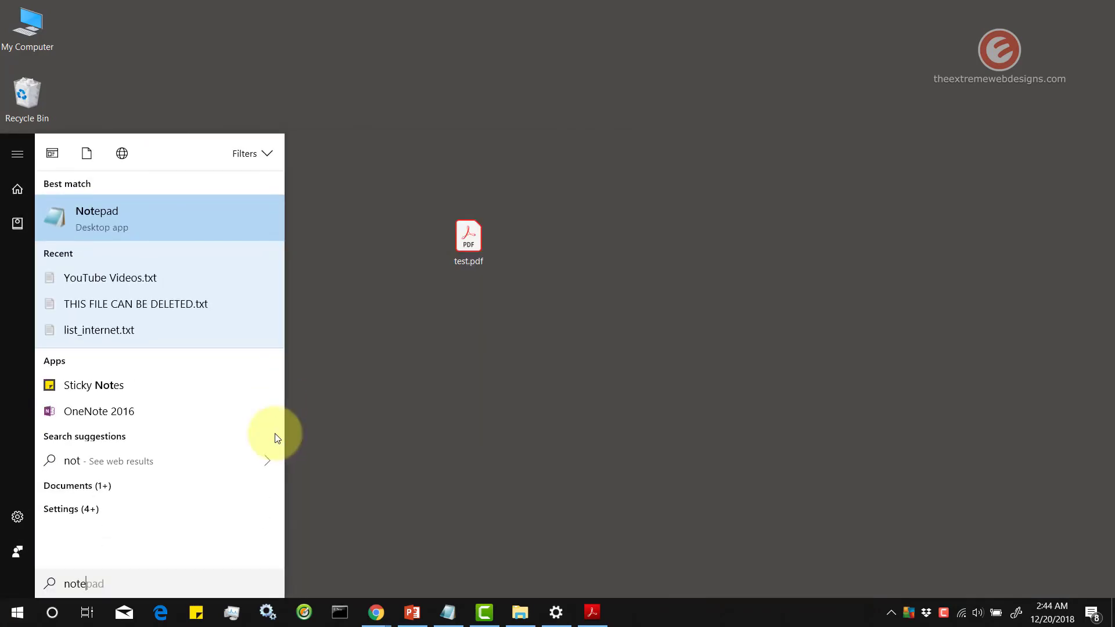
left_click(151, 219)
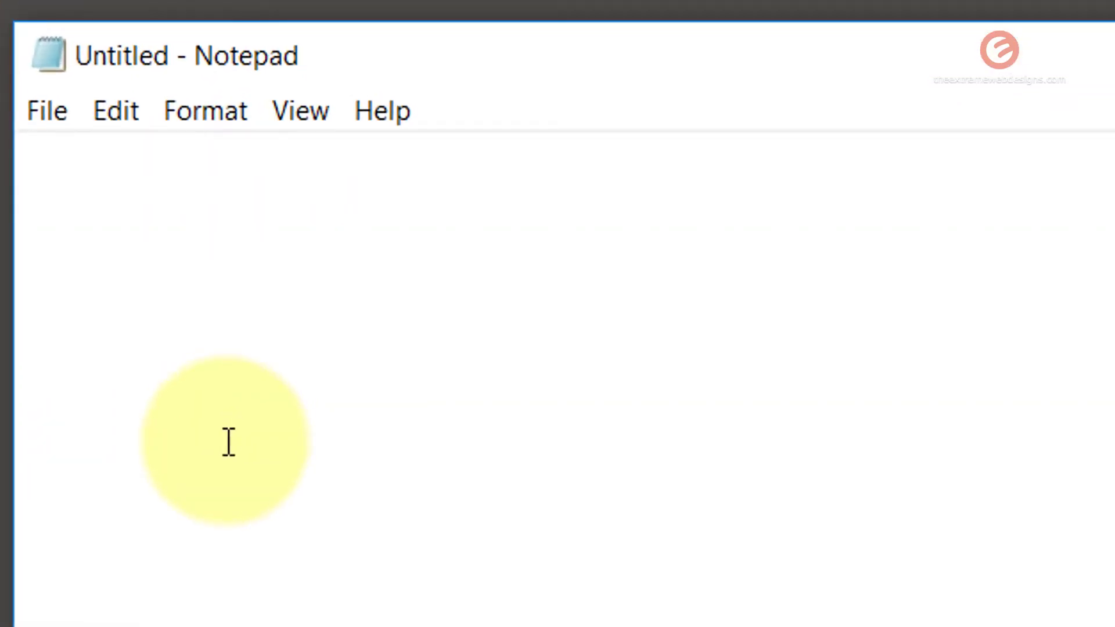
type("Test")
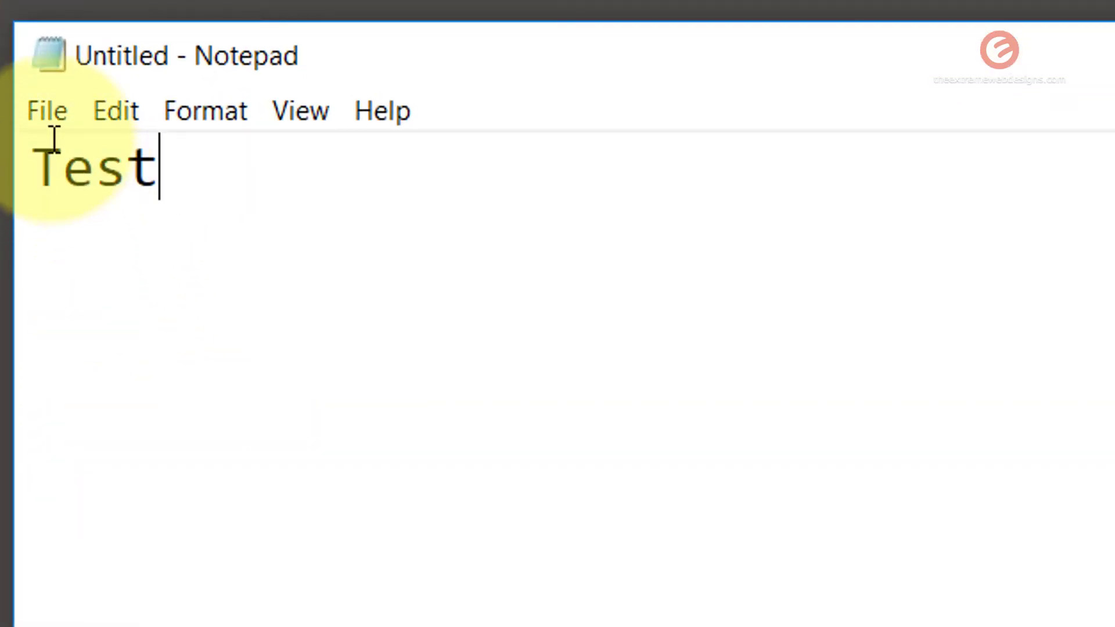
- Print the note to Microsoft Print To PDF Test 1, saving it as Test 2.pdf on the Desktop
left_click(45, 110)
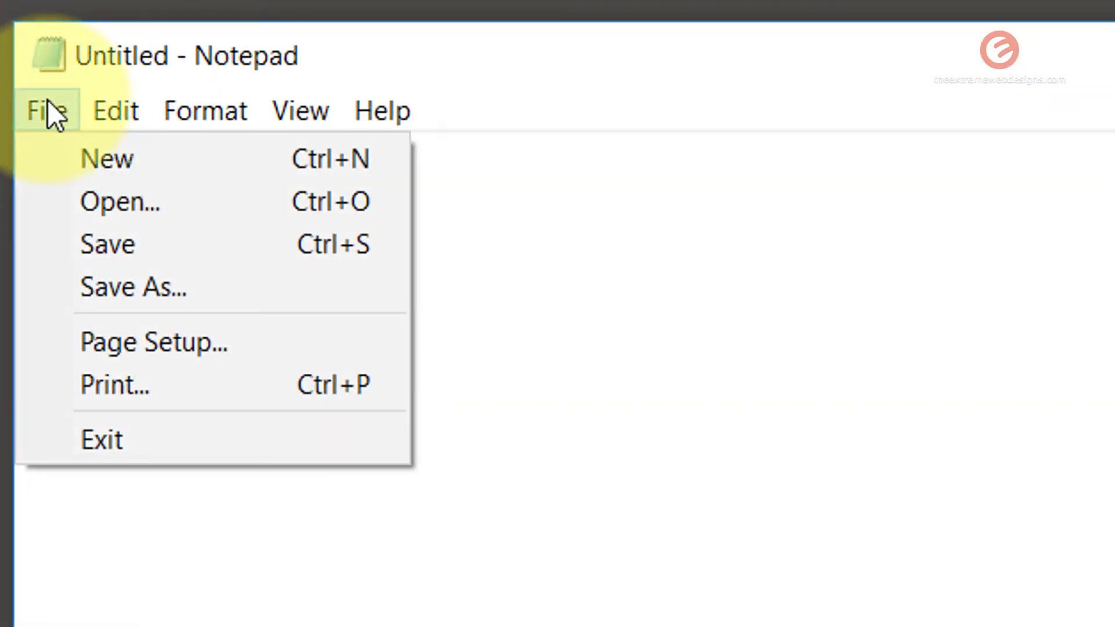
left_click(110, 385)
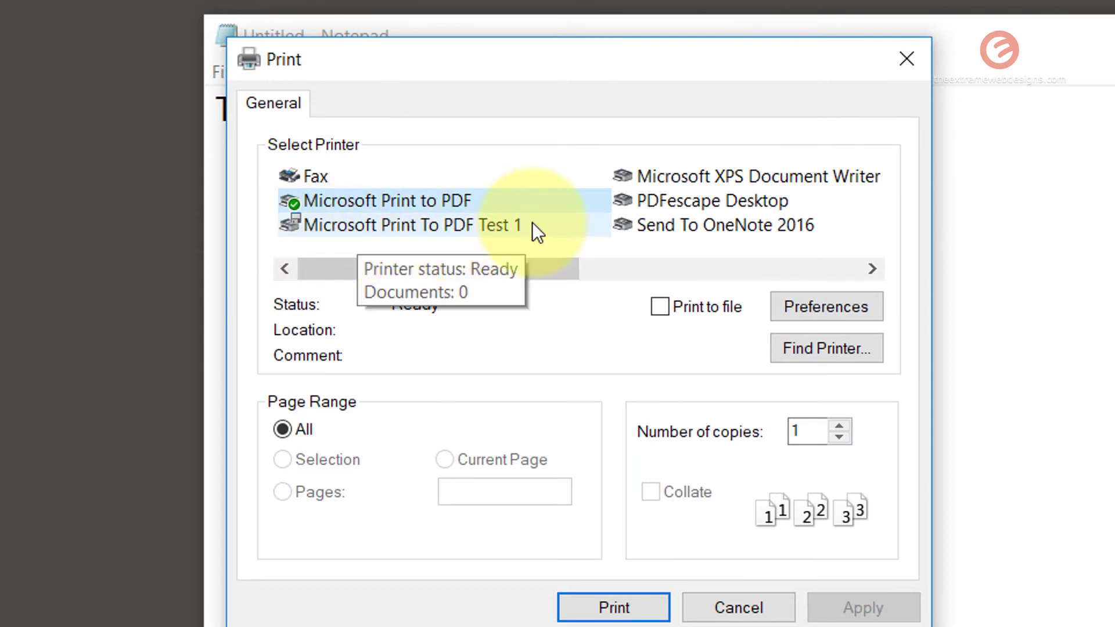
left_click(496, 225)
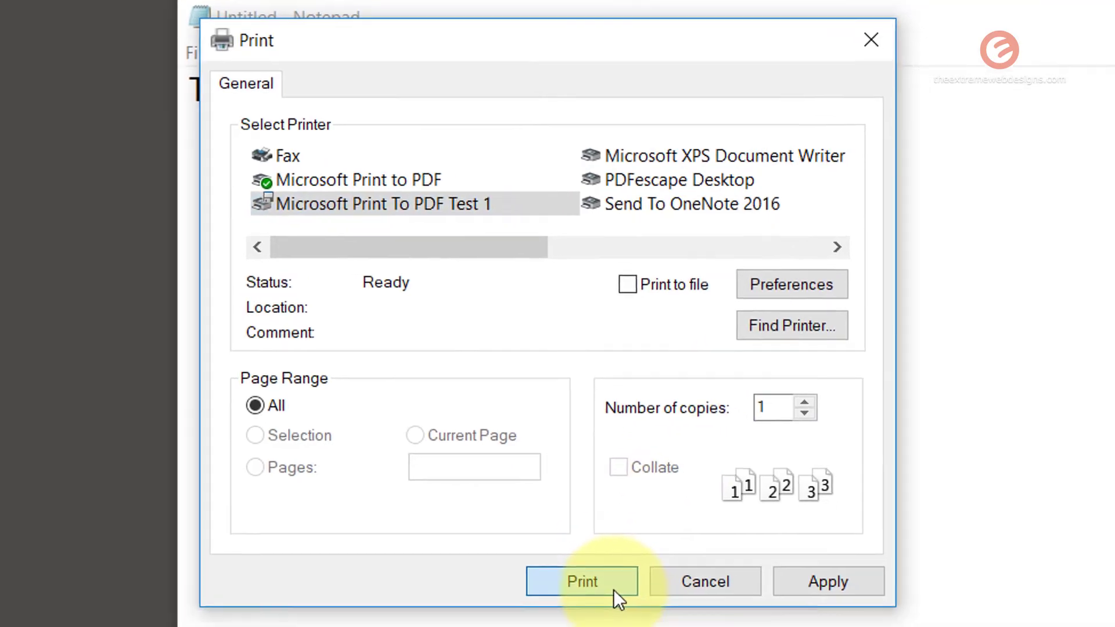
left_click(646, 620)
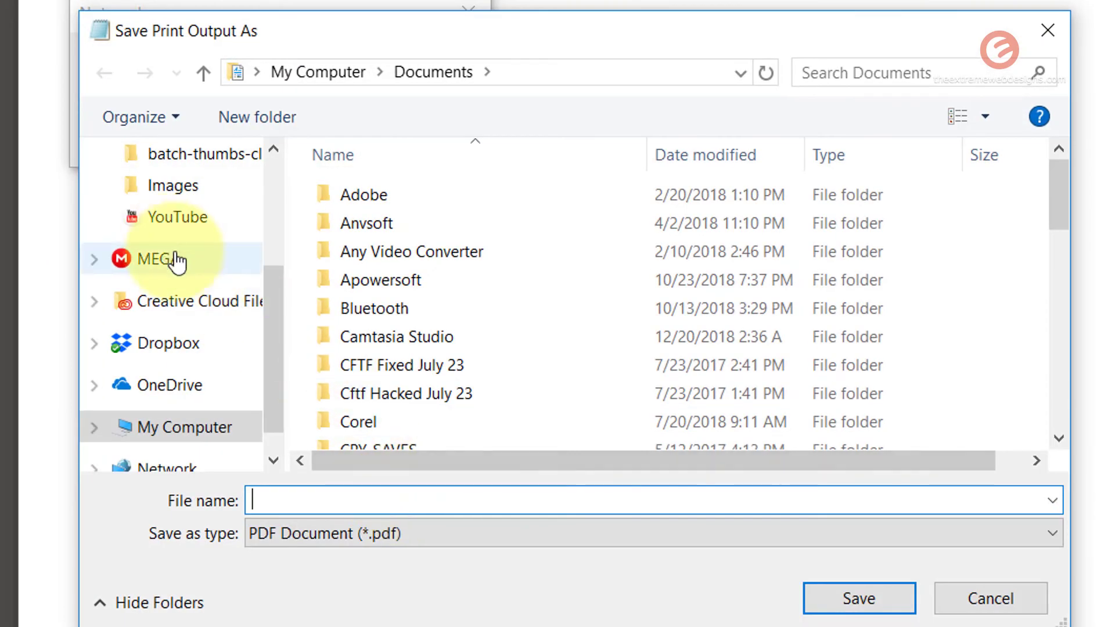
scroll(274, 210, "up", 3)
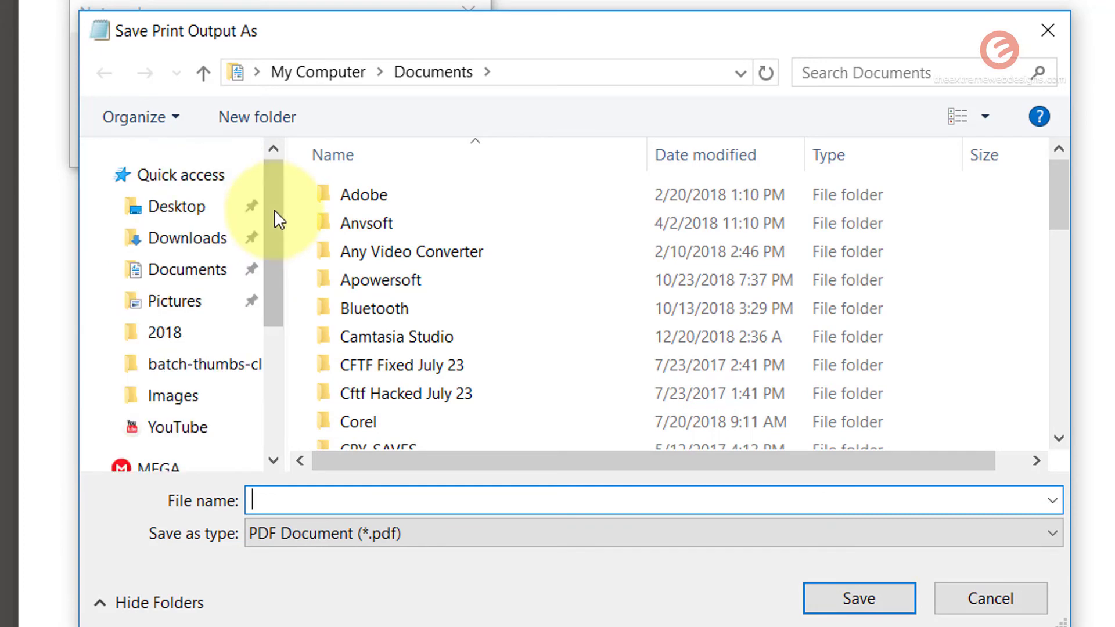
left_click(183, 209)
left_click(292, 498)
type("Test 2")
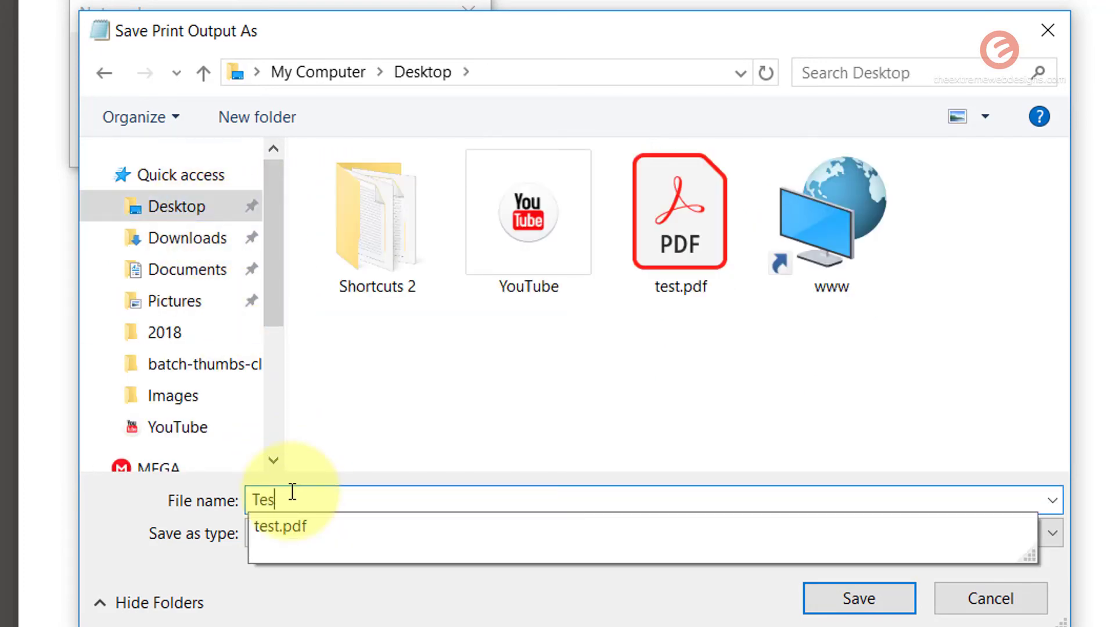
left_click(849, 601)
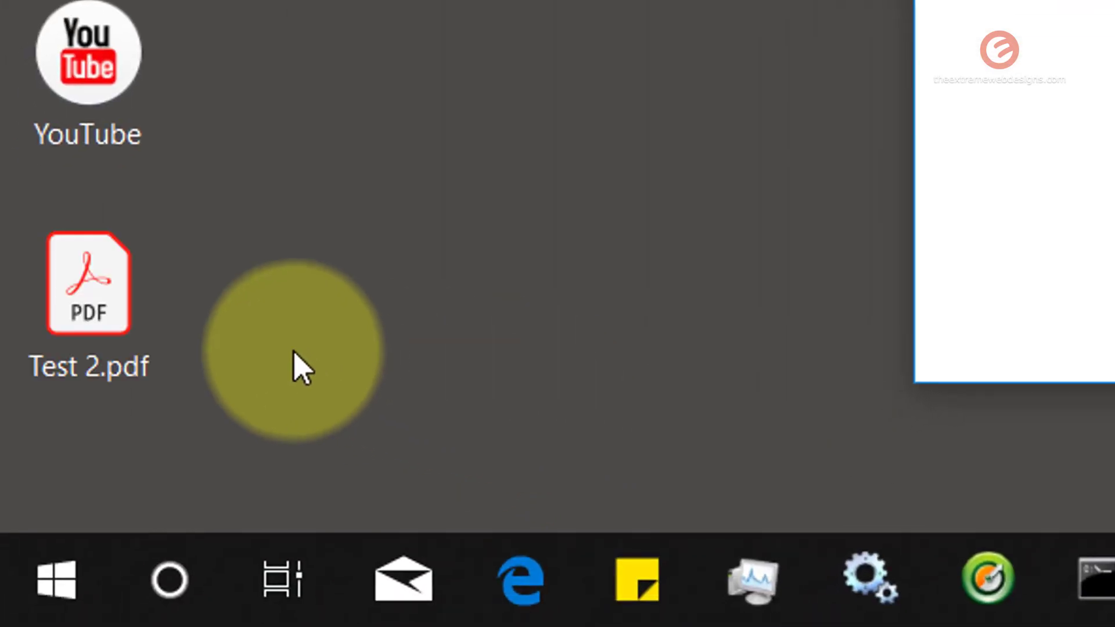
- Open Test 2.pdf, compare its 'Test' text with Notepad, then minimize Acrobat Reader
left_click_drag(137, 356, 209, 259)
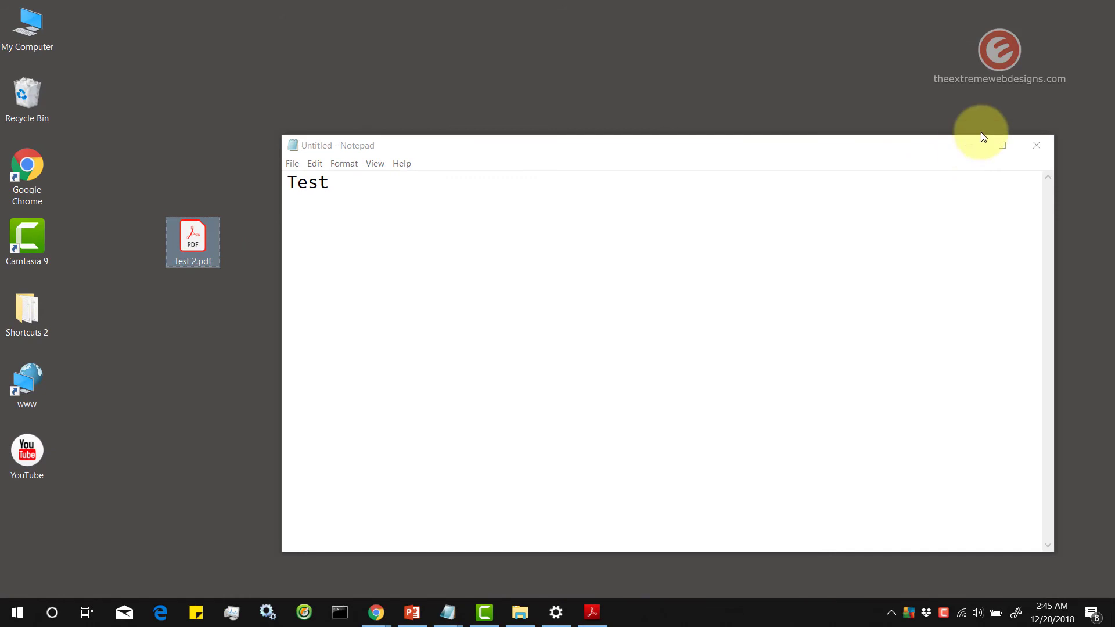
left_click(978, 144)
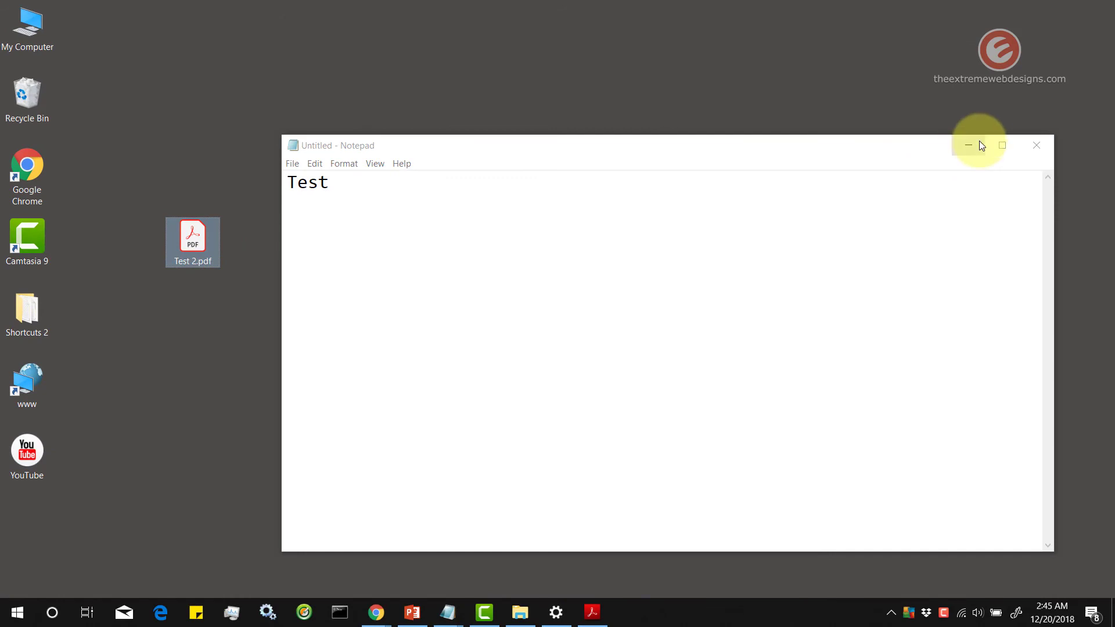
double_click(207, 242)
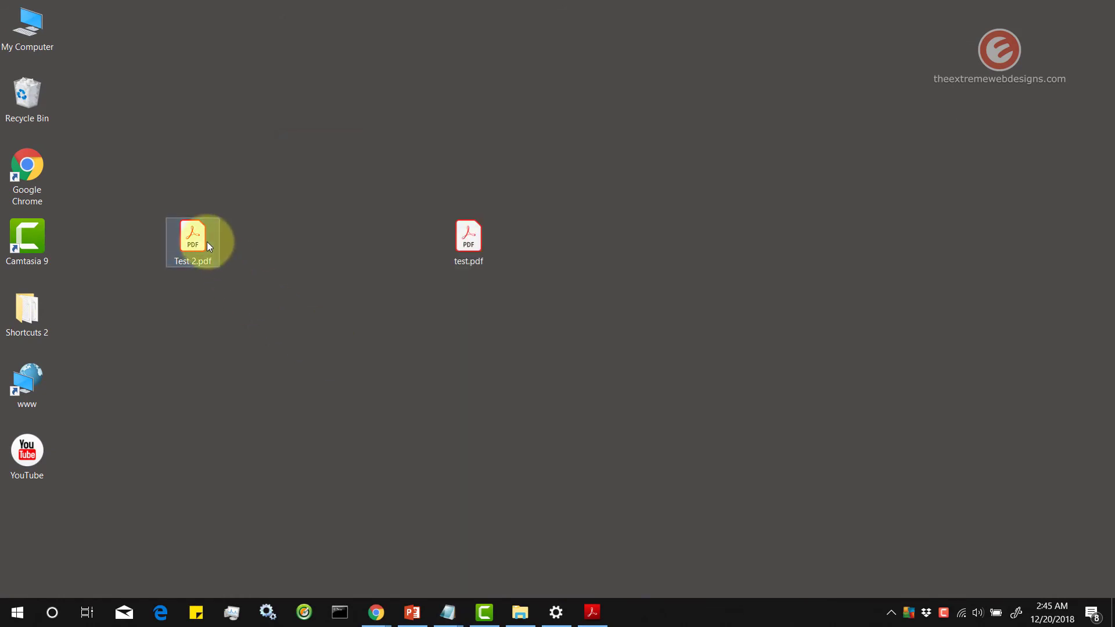
double_click(149, 264)
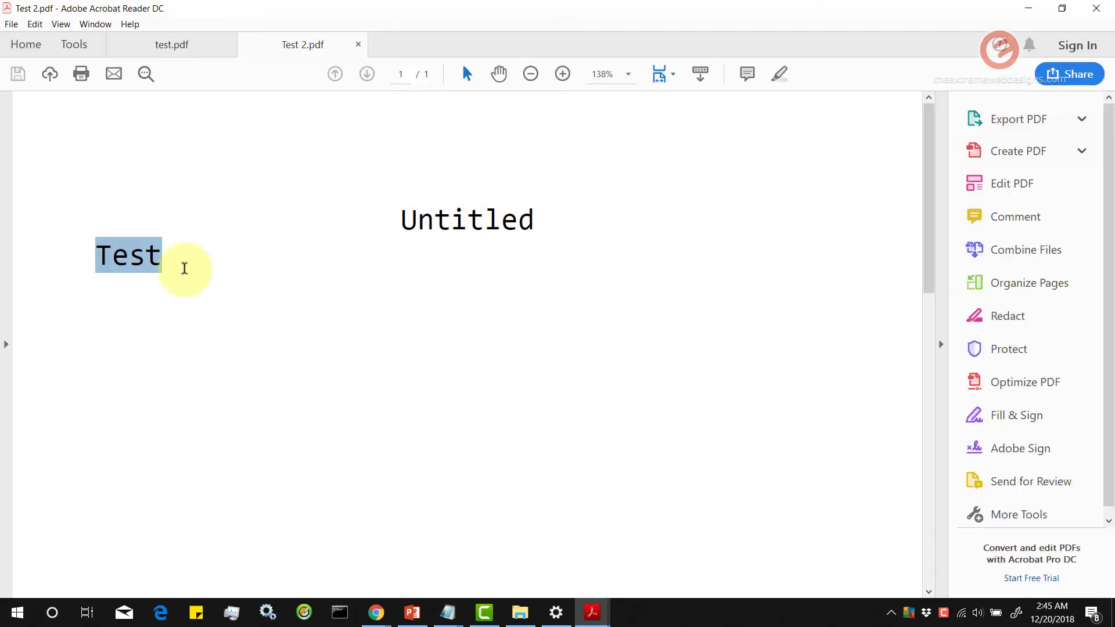
mouse_move(450, 617)
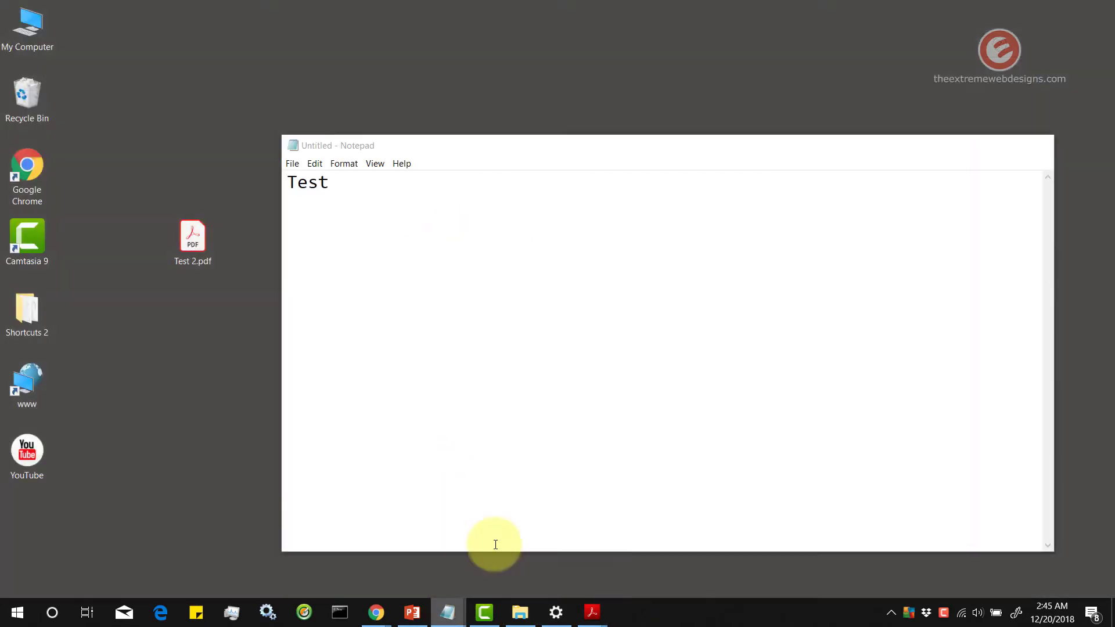
left_click(495, 544)
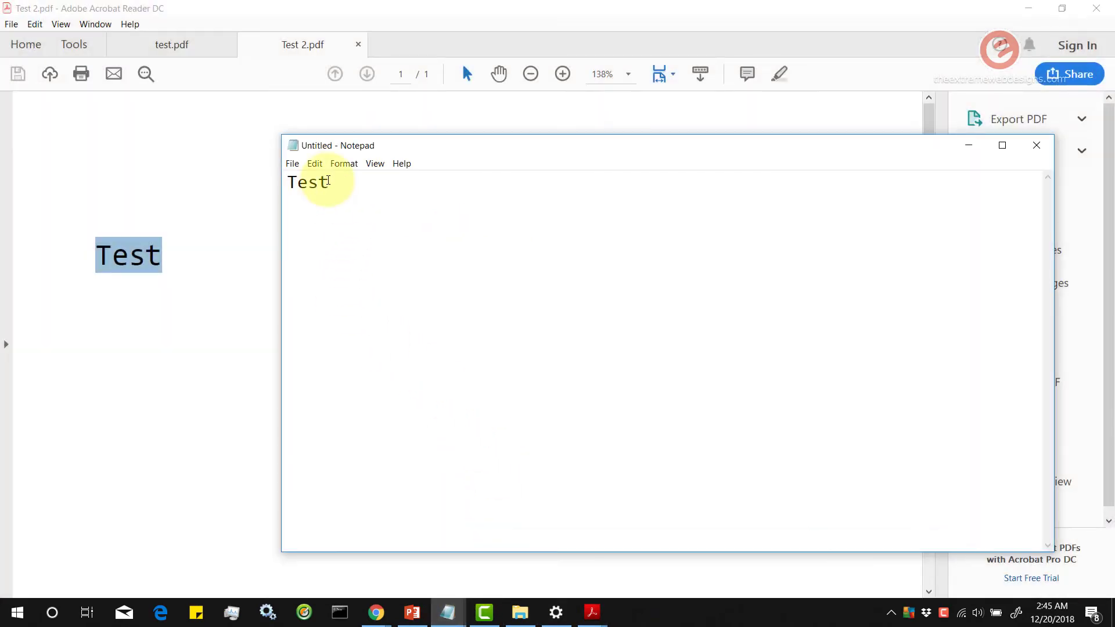
left_click(185, 286)
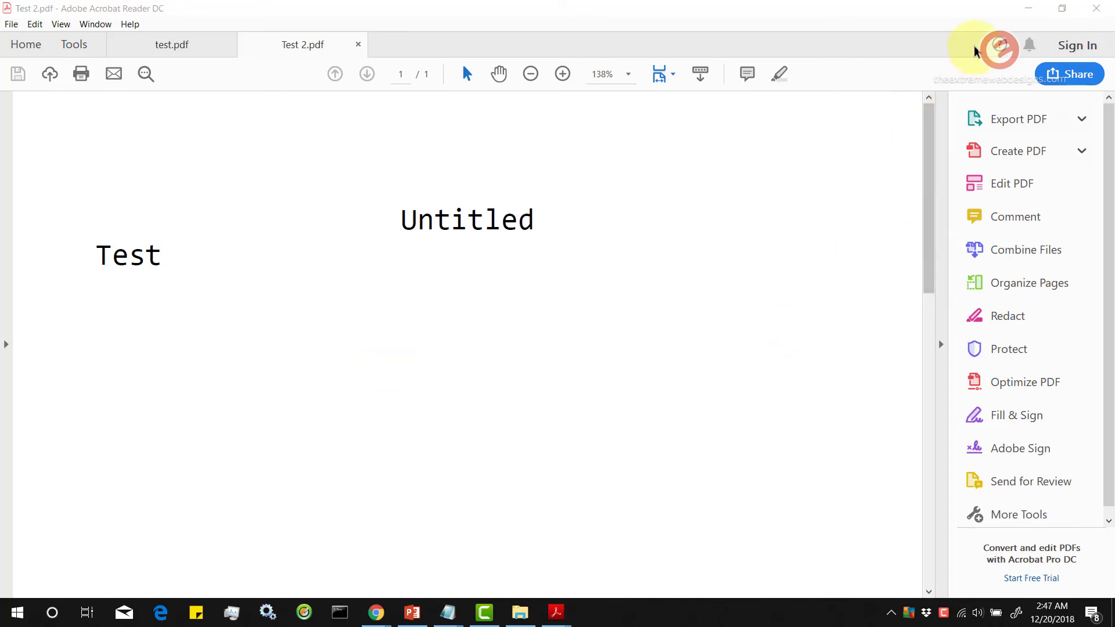
left_click(1028, 9)
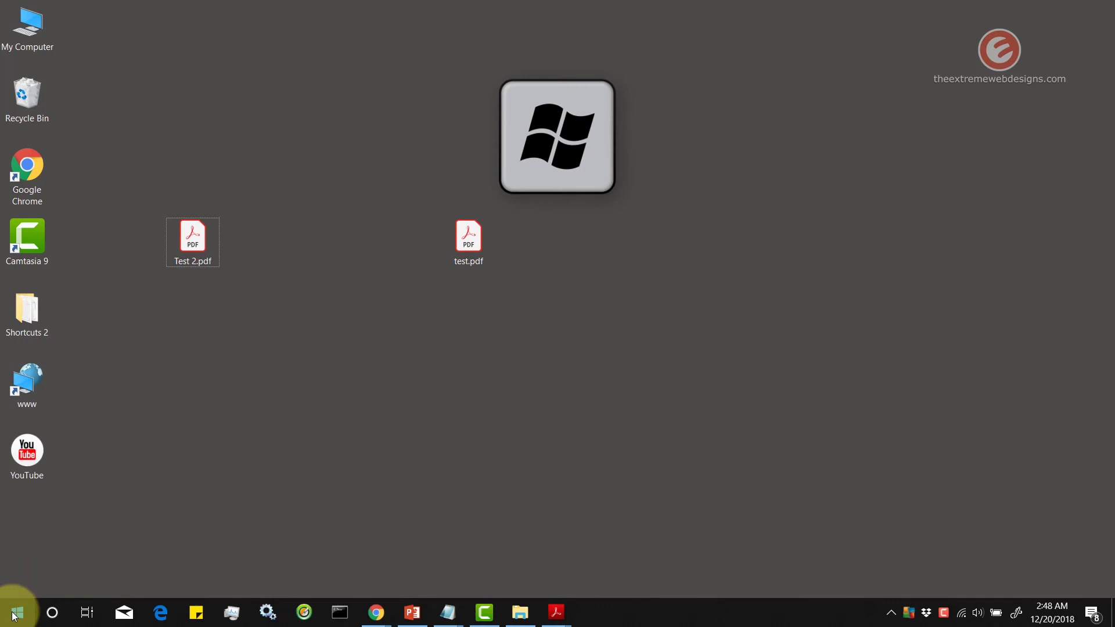
- Reopen Printers & scanners via Start search and remove Microsoft Print To PDF Test 1
key("super")
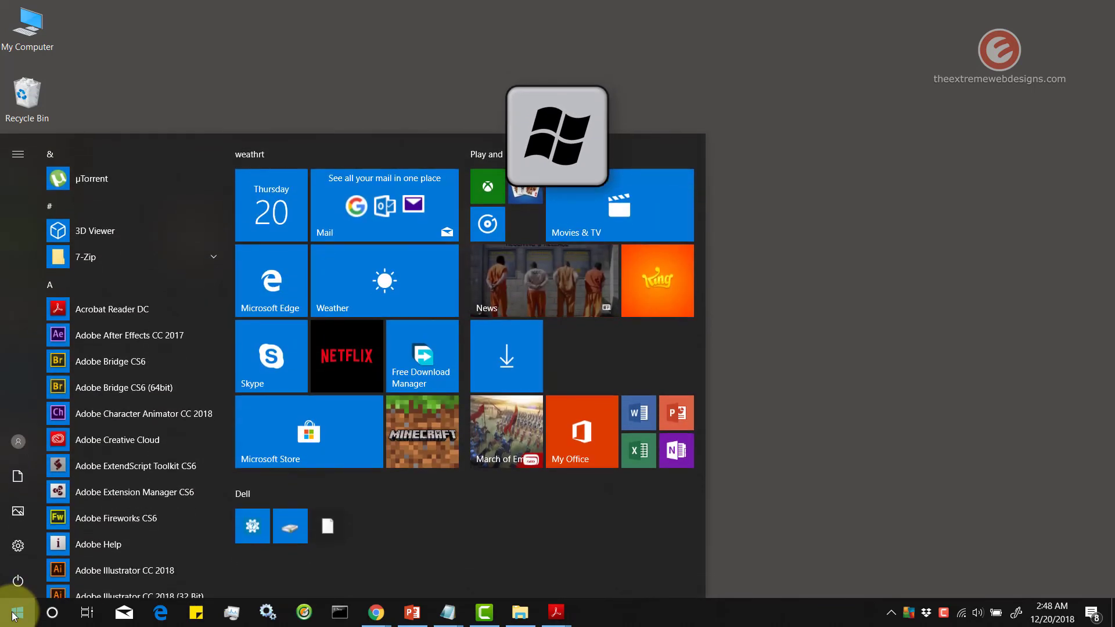
type("printer")
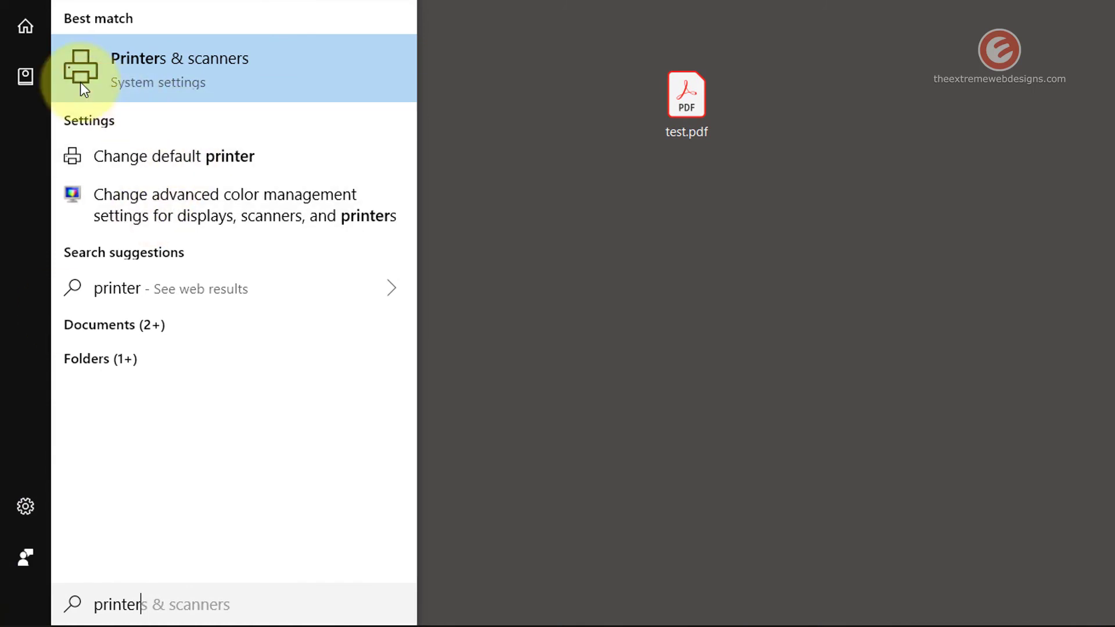
left_click(299, 65)
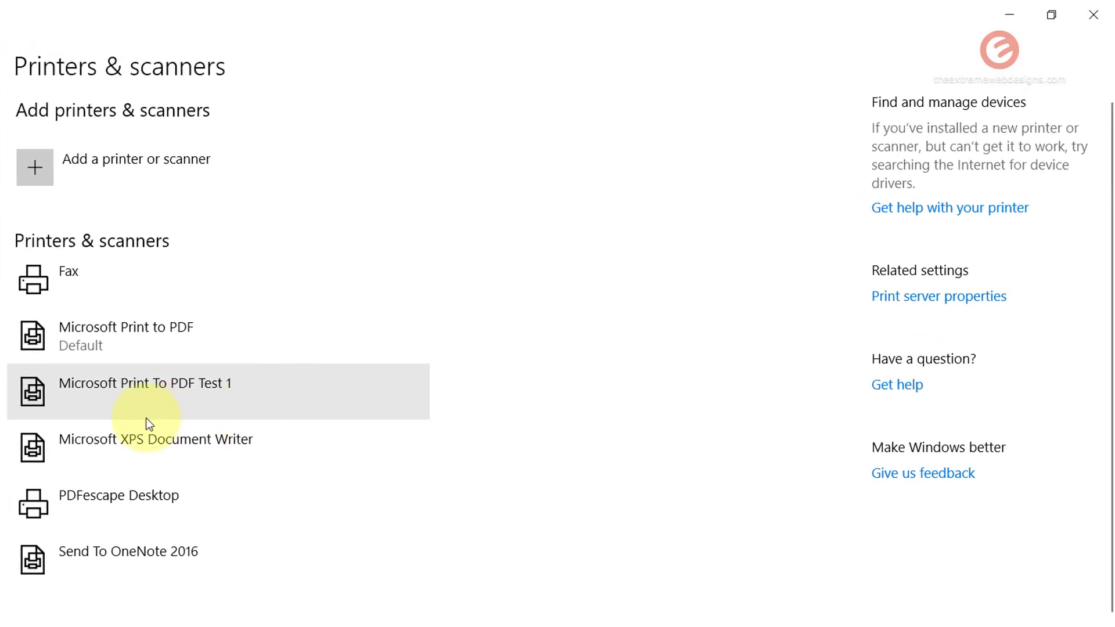
left_click(299, 395)
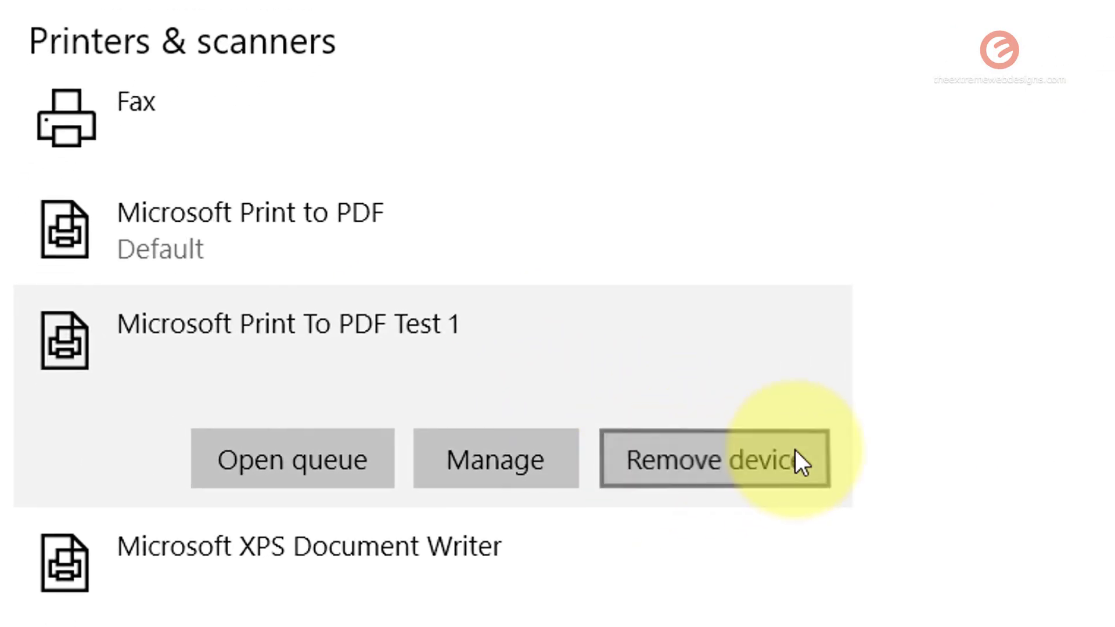
left_click(795, 458)
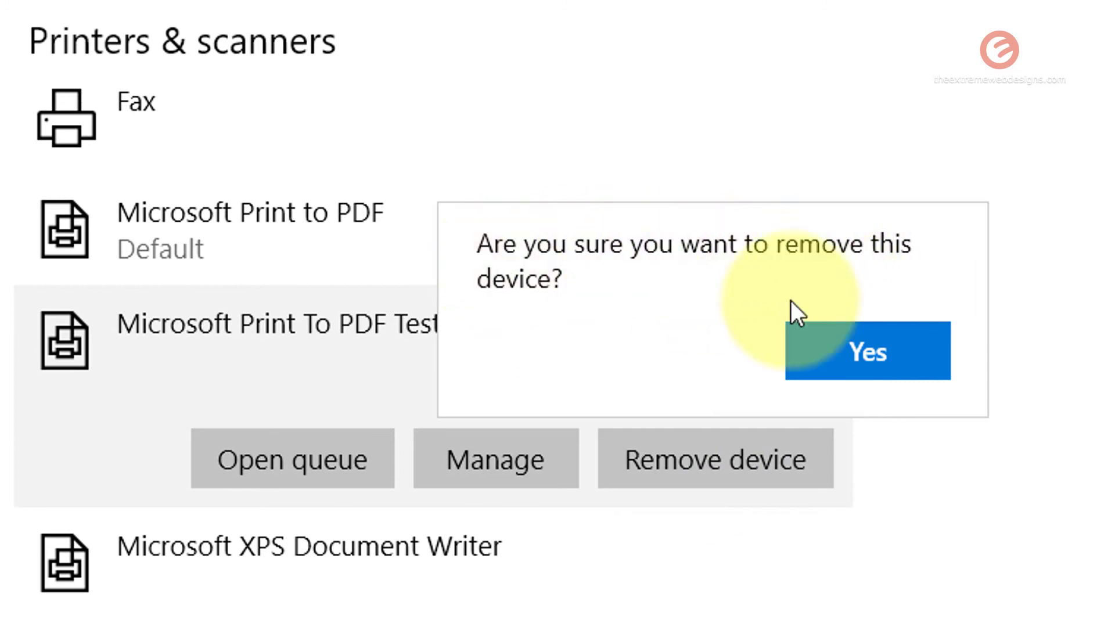
left_click(929, 353)
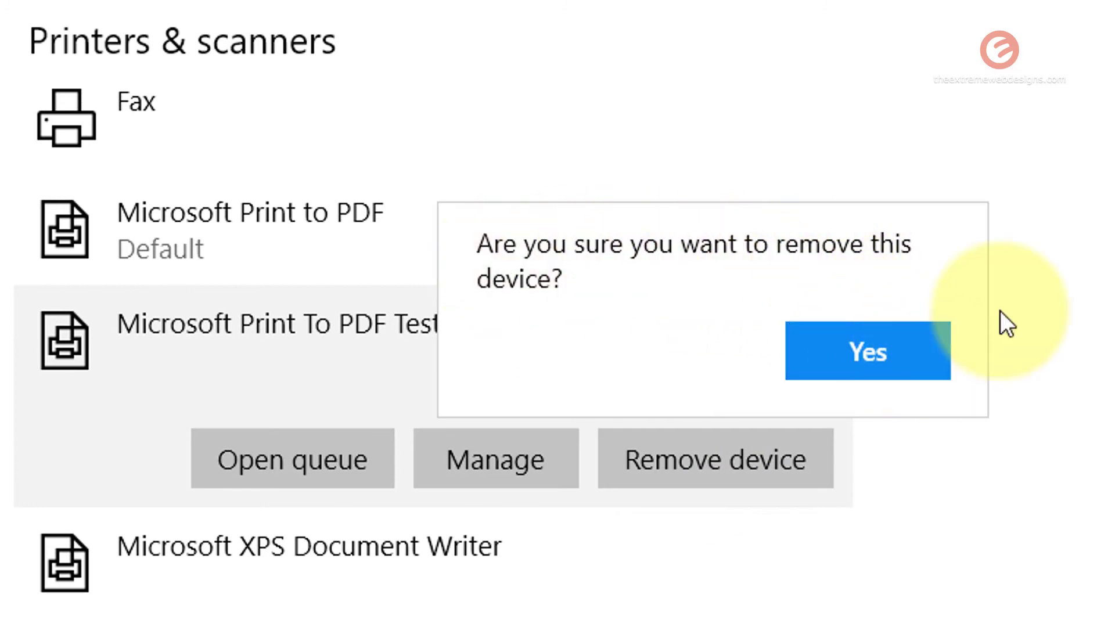